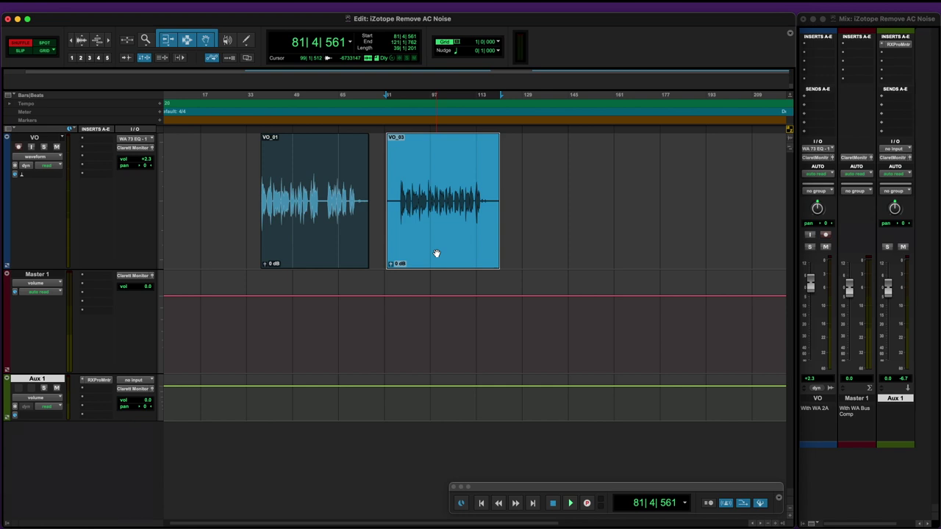
- Undo the last shift of the VO_01 and VO_03 clips and switch the edit mode to Slip
key(super+z)
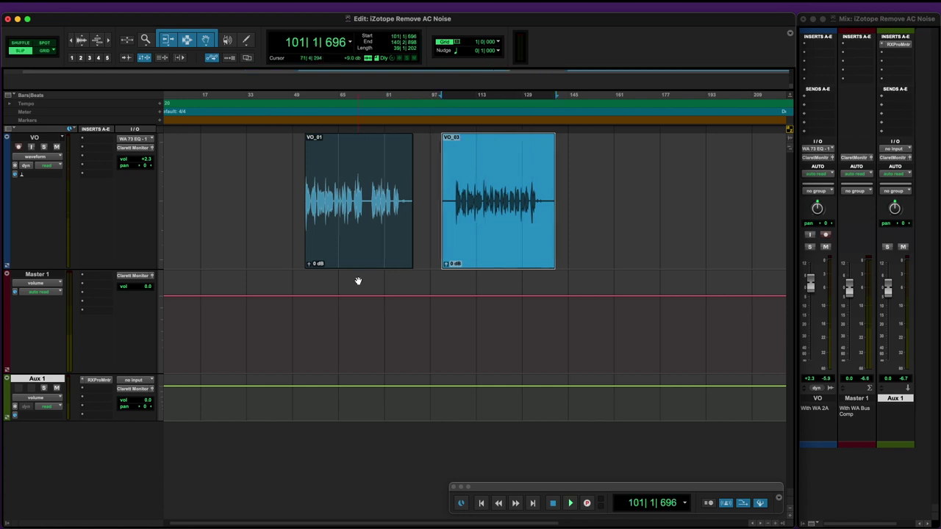
click(349, 224)
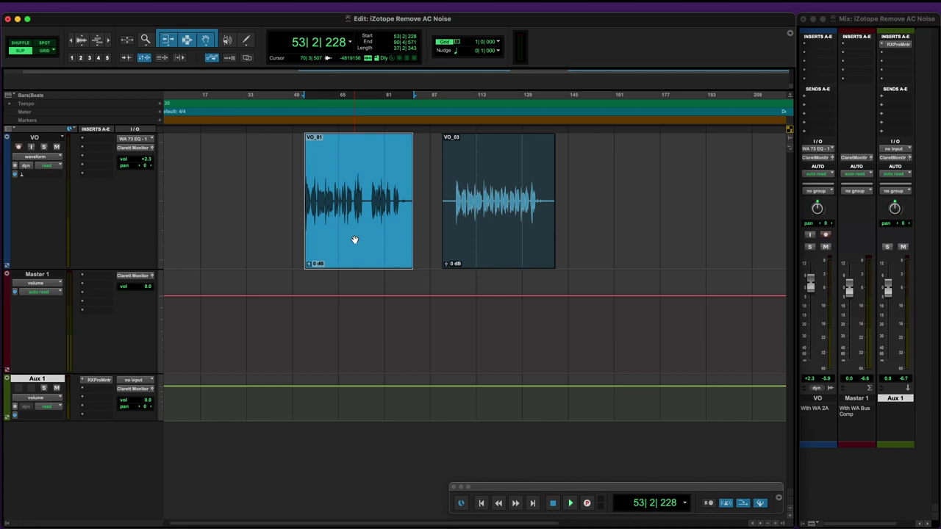
drag(364, 188, 369, 189)
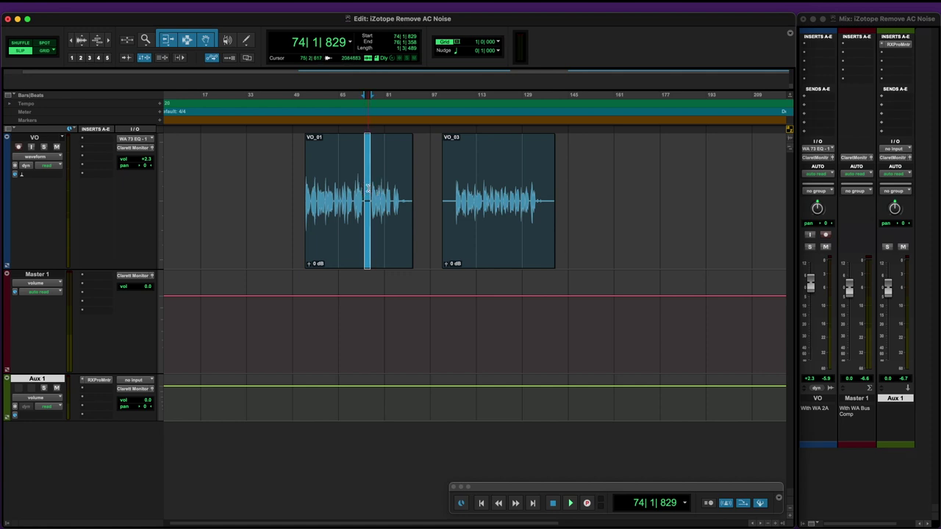
click(507, 230)
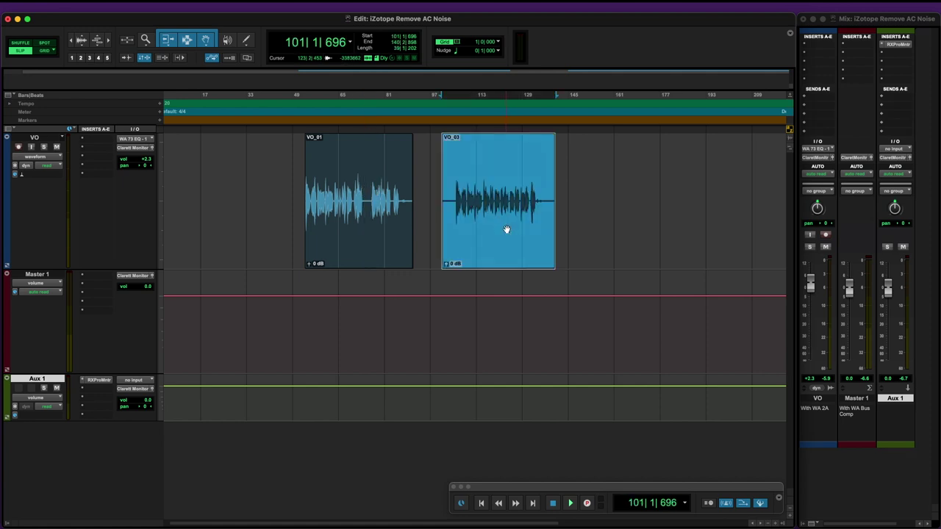
right_click(482, 195)
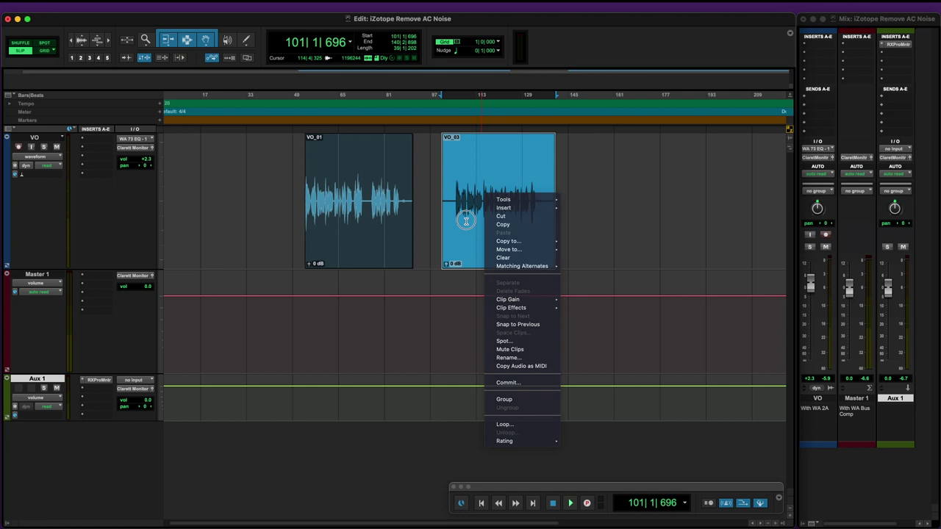
click(466, 223)
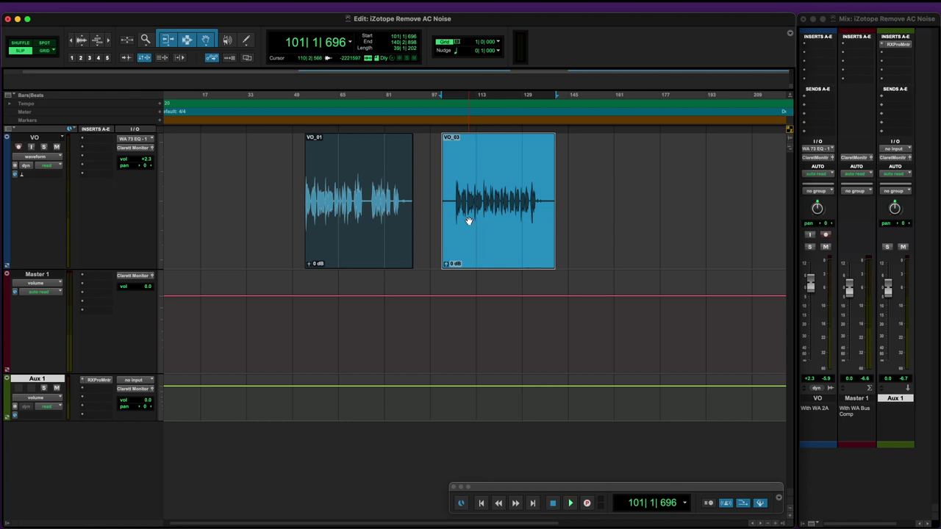
- Select the VO_01 clip at a closer zoom and play it back from its start into the pause between phrases
click(350, 230)
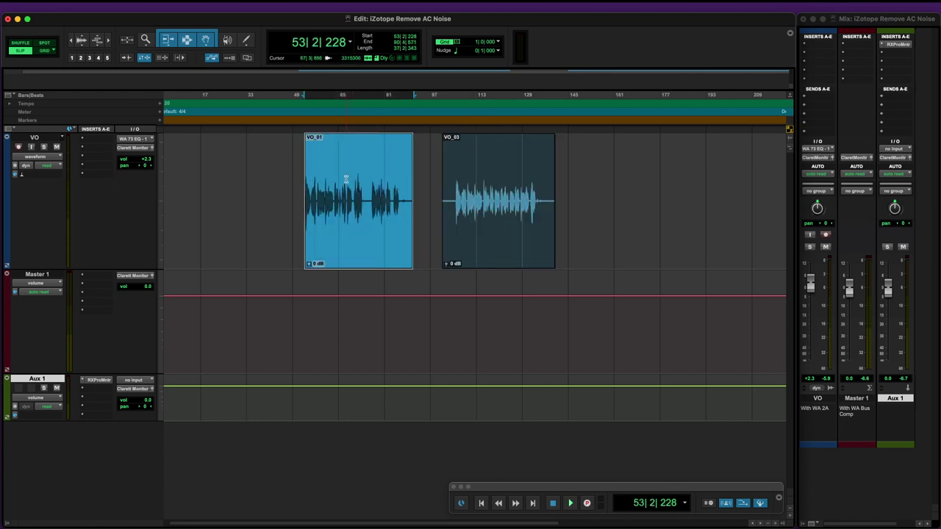
key(super+bracketright)
scroll(482, 227, right, 5)
click(391, 229)
key(space)
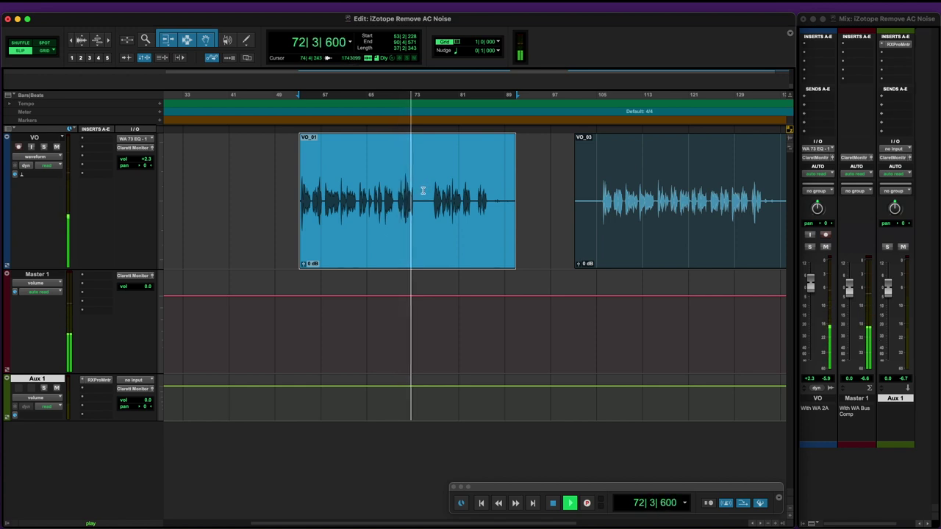
key(space)
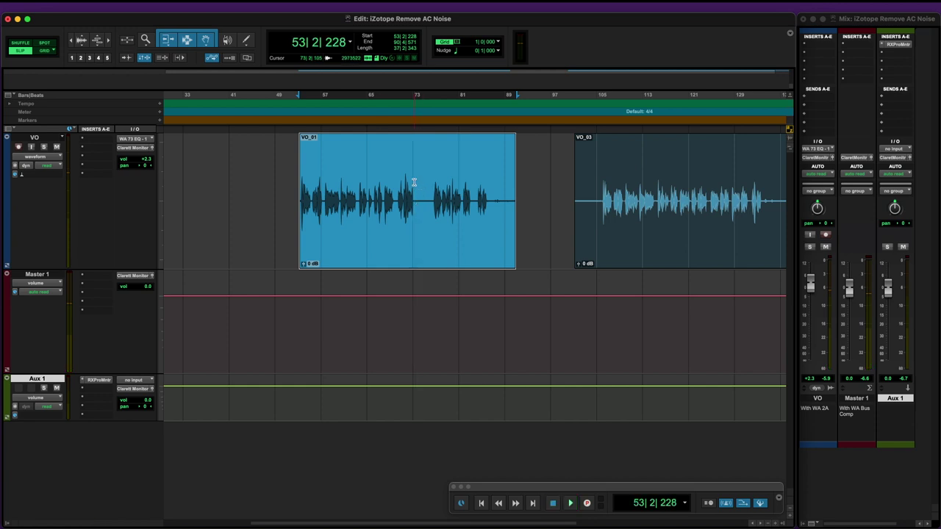
- Select the speech-free gap in VO_01 from about bar 74 to 76 and play it to hear the background noise
click(418, 199)
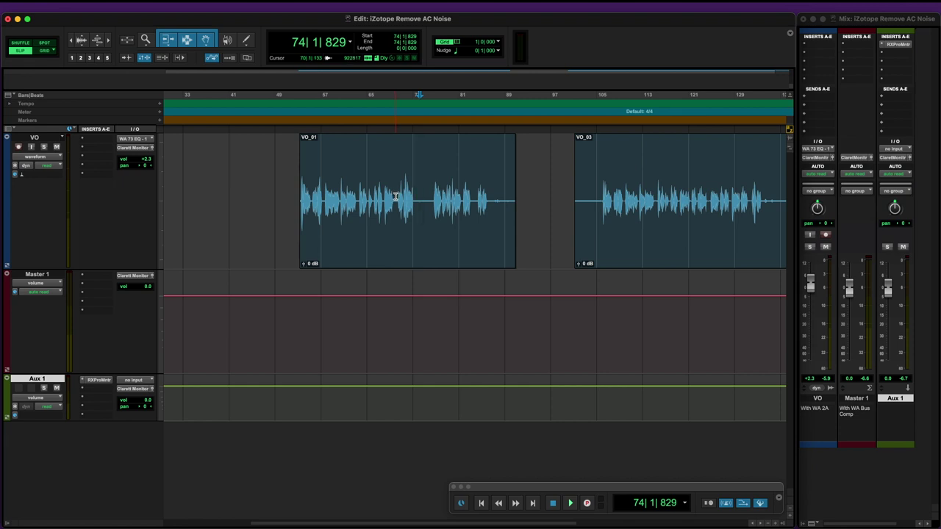
drag(415, 188, 430, 191)
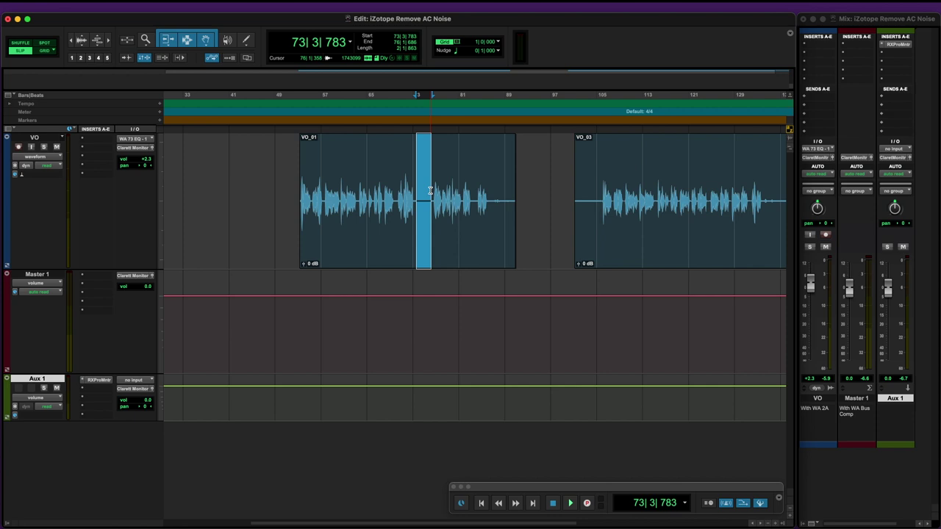
click(413, 185)
click(418, 188)
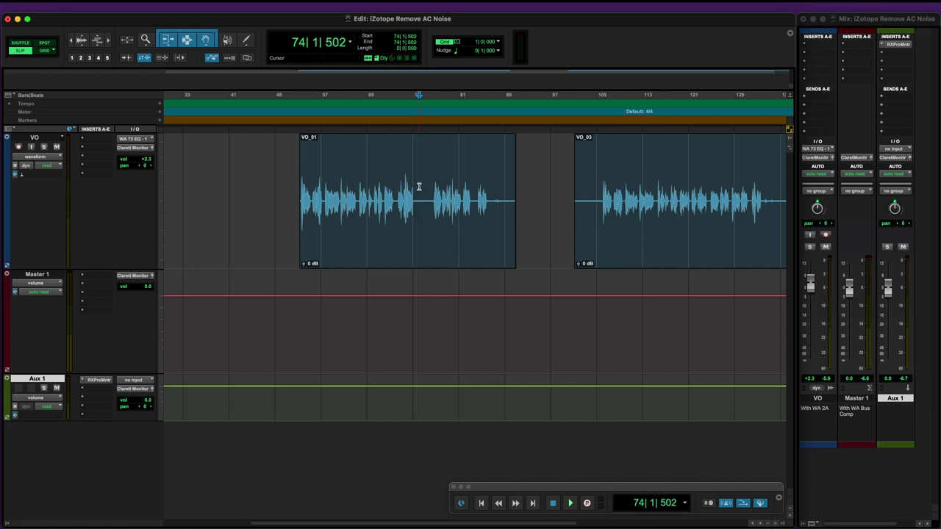
drag(418, 188, 430, 188)
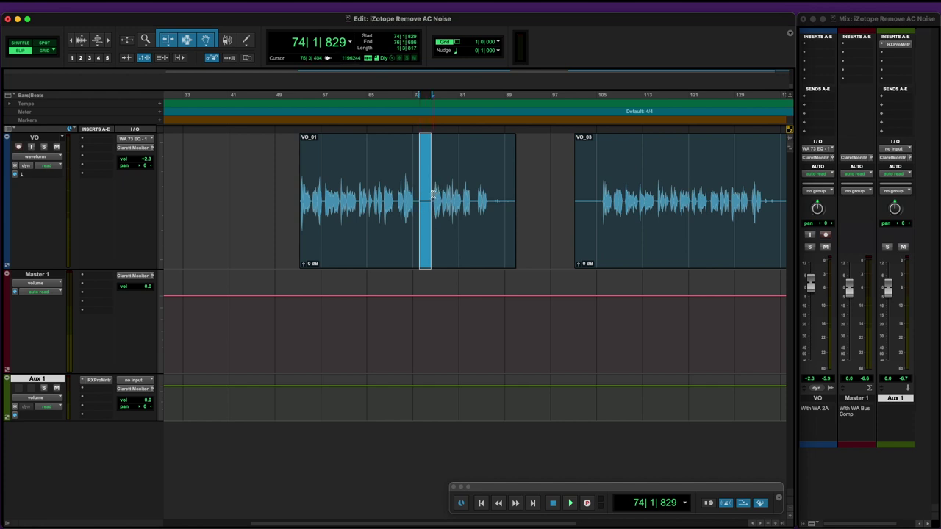
key(space)
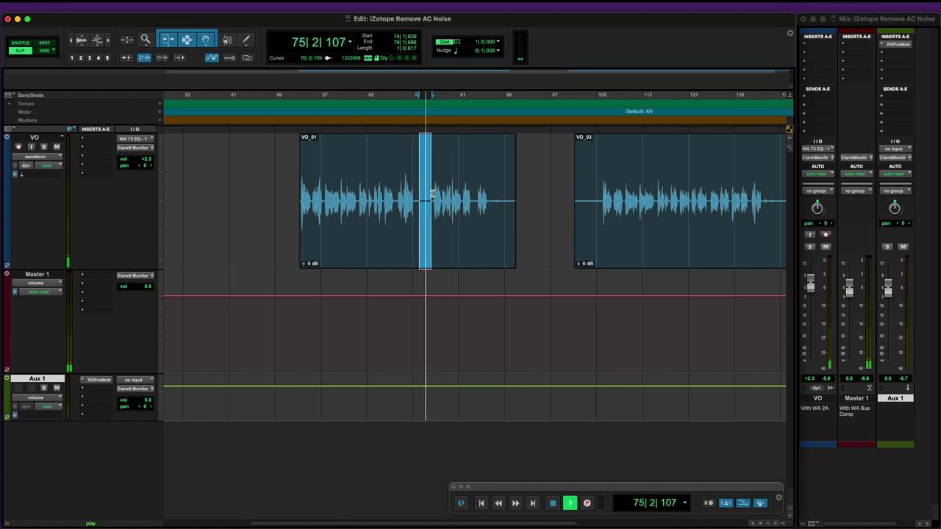
key(space)
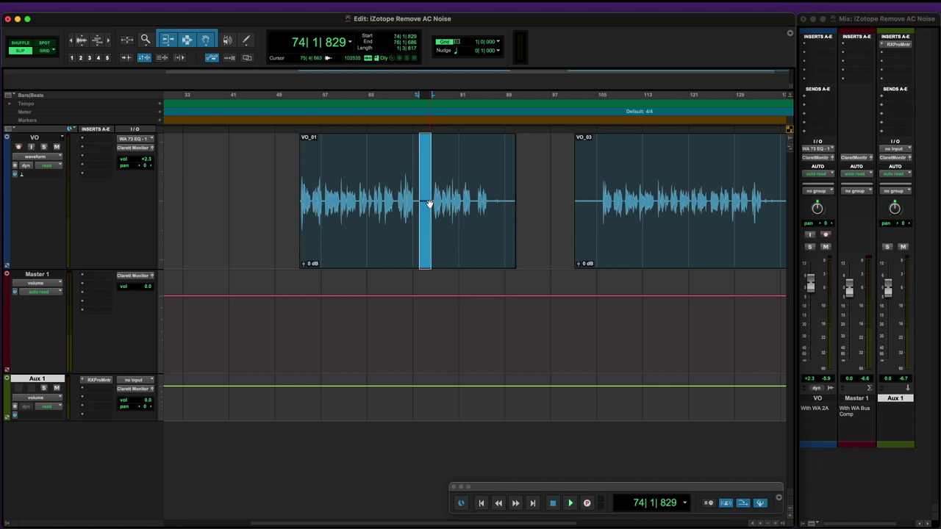
- Play the speech-free opening of the VO_03 clip from about bar 103 to hear its background noise
click(632, 226)
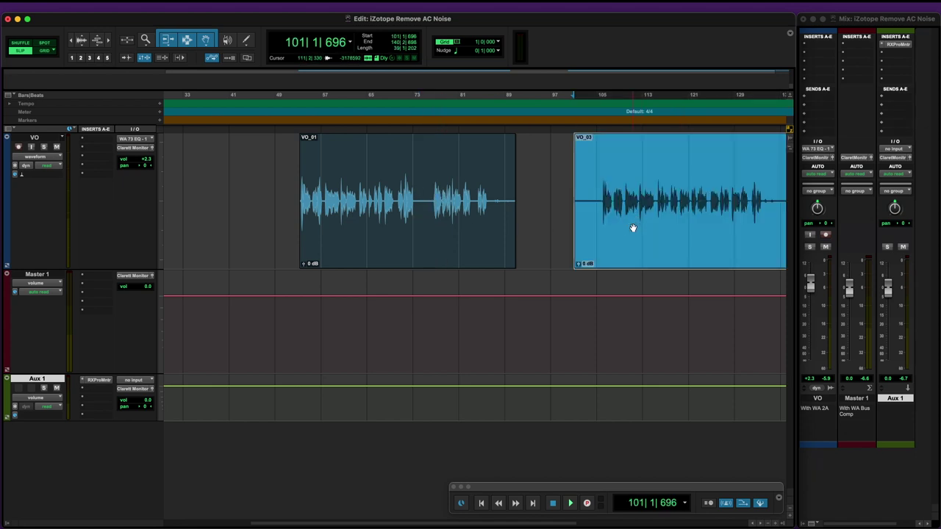
drag(397, 523, 438, 520)
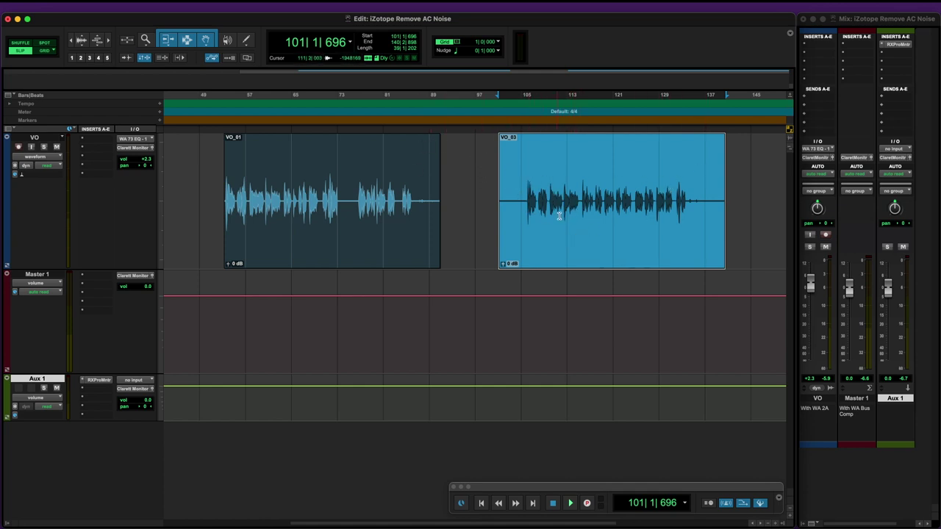
click(510, 183)
click(508, 183)
key(space)
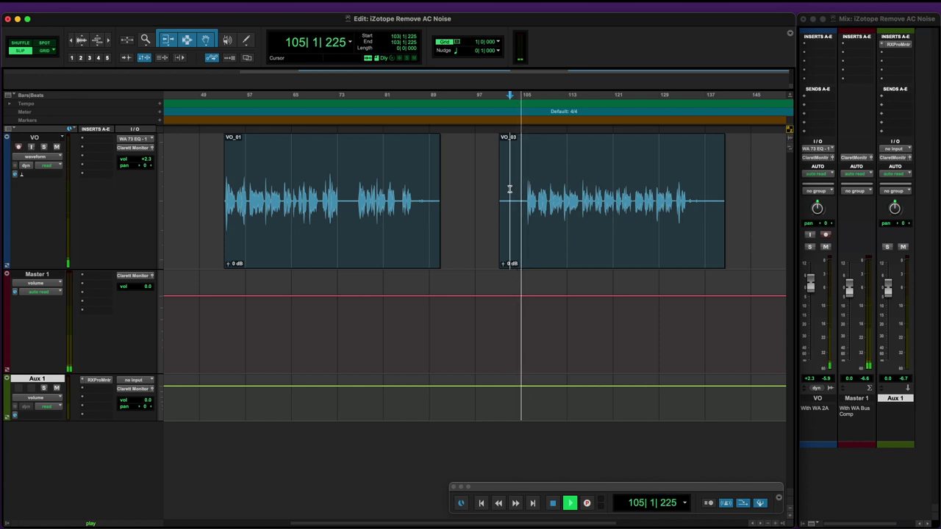
key(space)
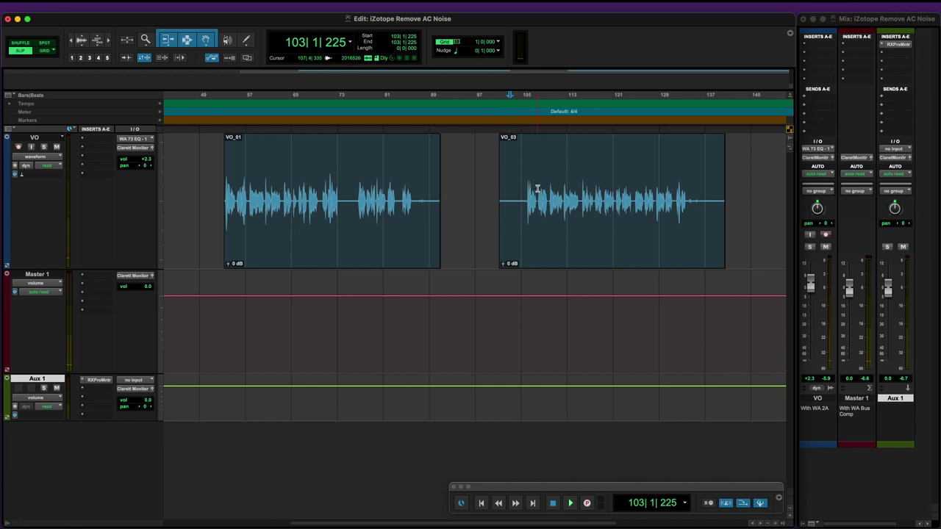
- Play the VO_03 clip from the start of its speech at about bar 106, then stop playback
click(527, 189)
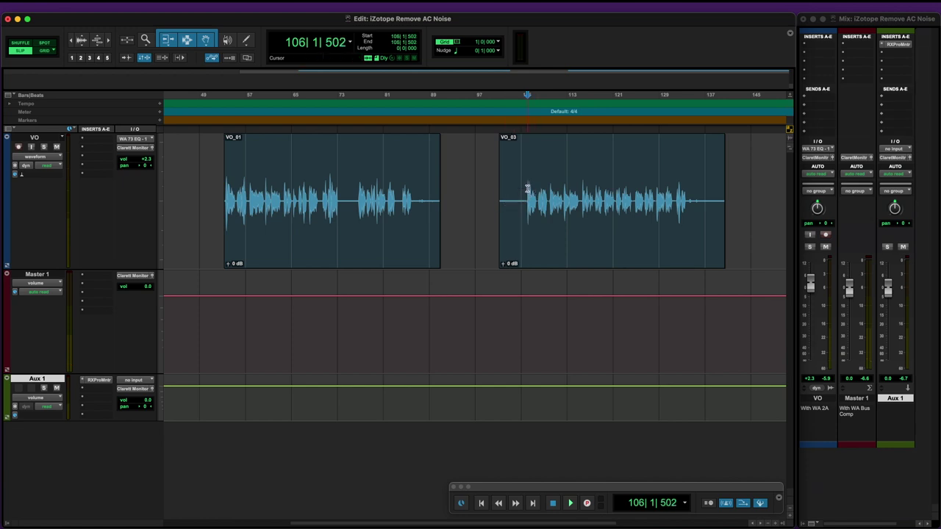
key(space)
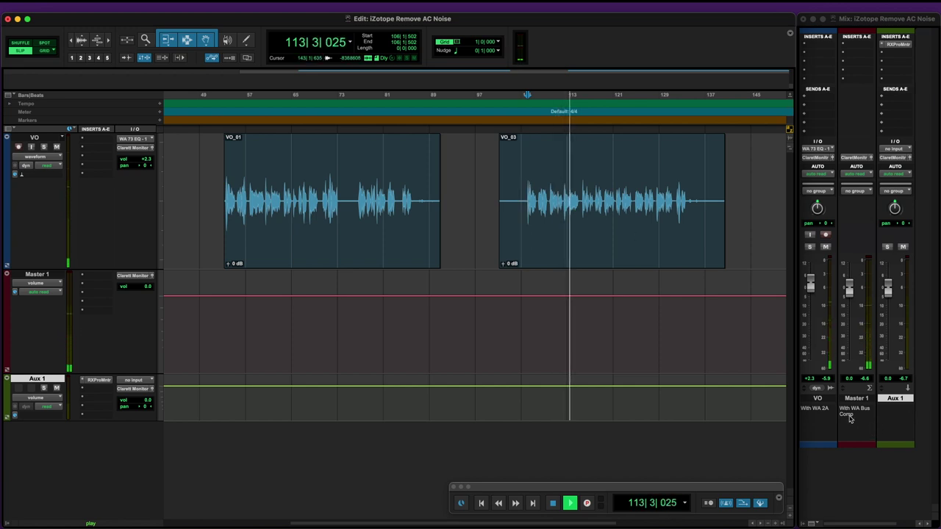
click(601, 235)
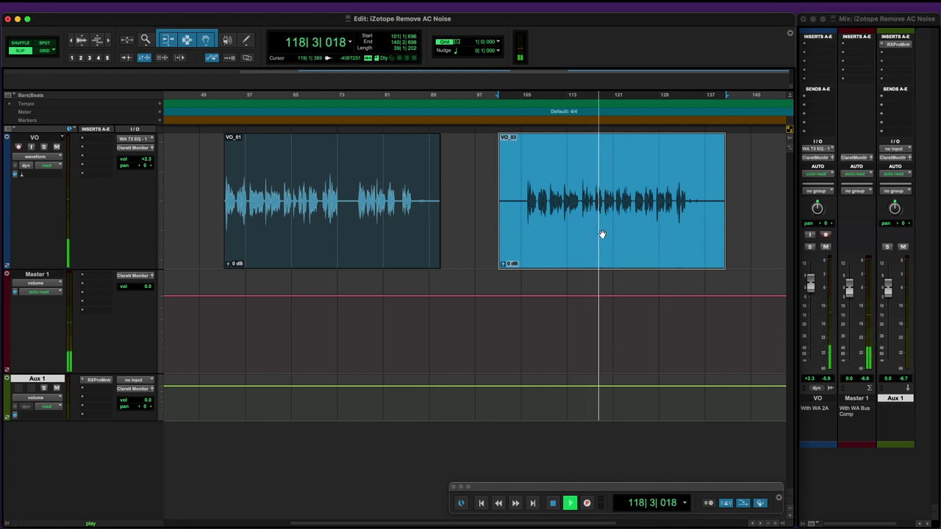
key(space)
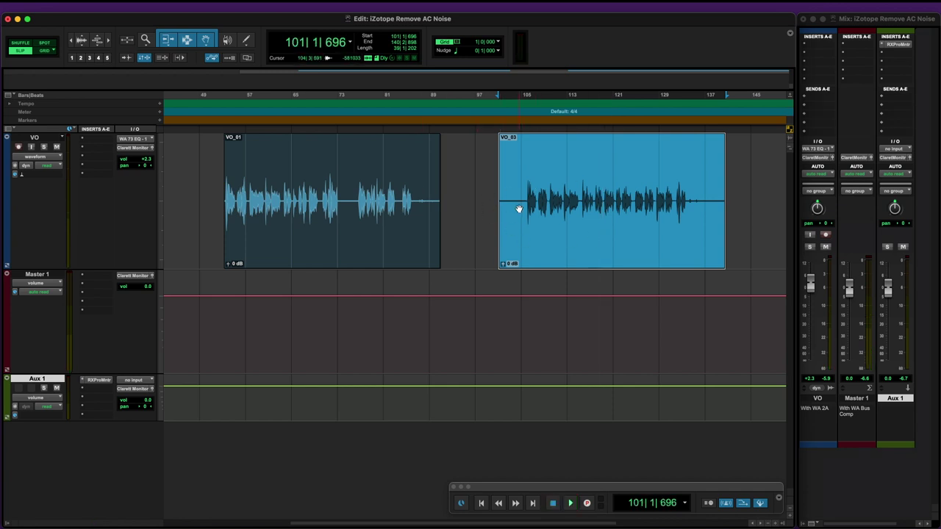
- Briefly play the pause in VO_01 from about bar 73 for comparison
click(341, 190)
key(space)
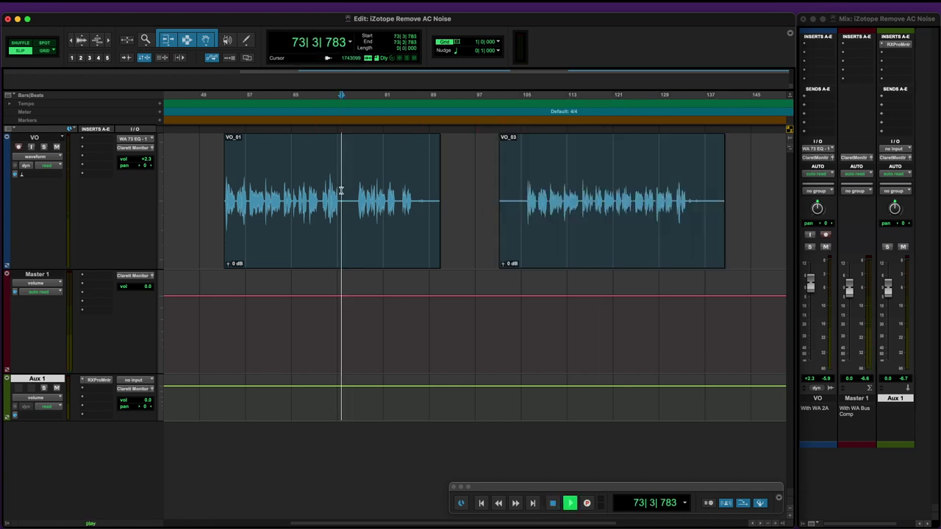
key(space)
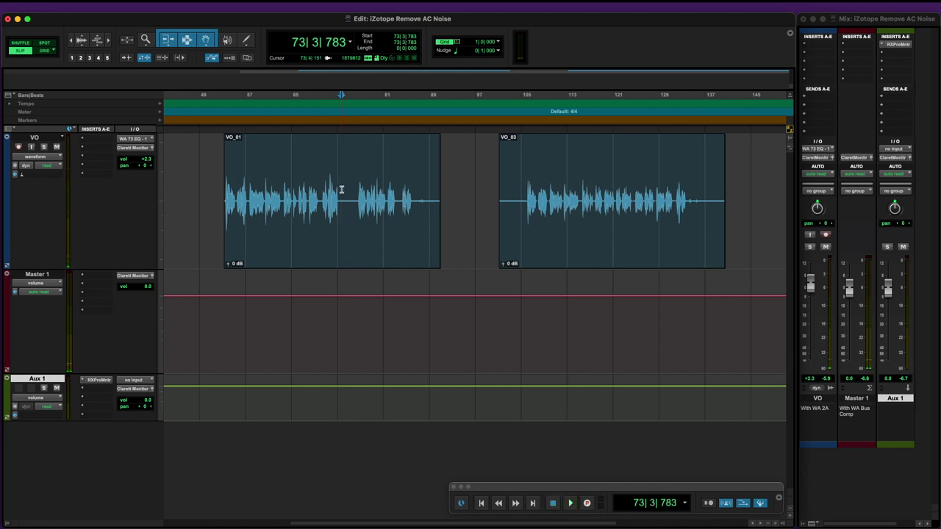
- Select the whole VO_01 clip and open the iZotope RX Pro Connect AudioSuite plug-in for it
double_click(376, 235)
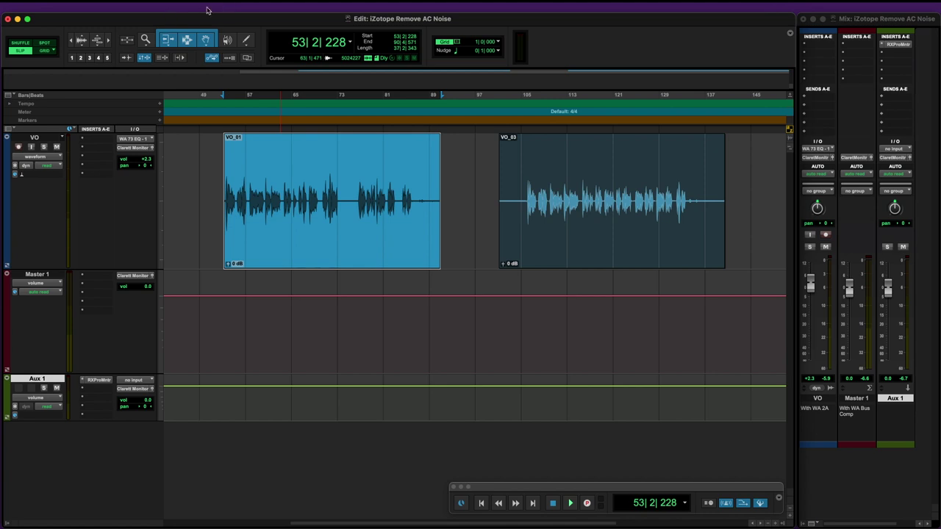
click(229, 6)
click(227, 6)
click(228, 6)
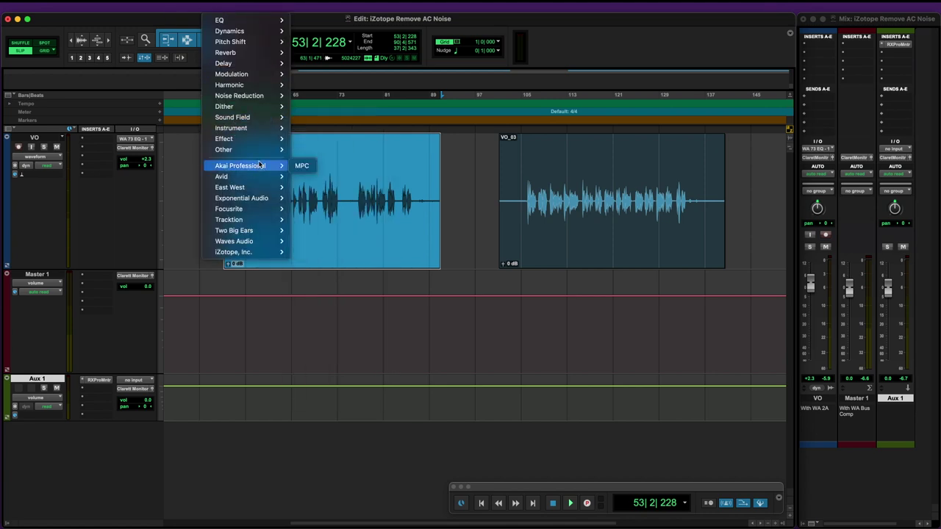
mouse_move(278, 251)
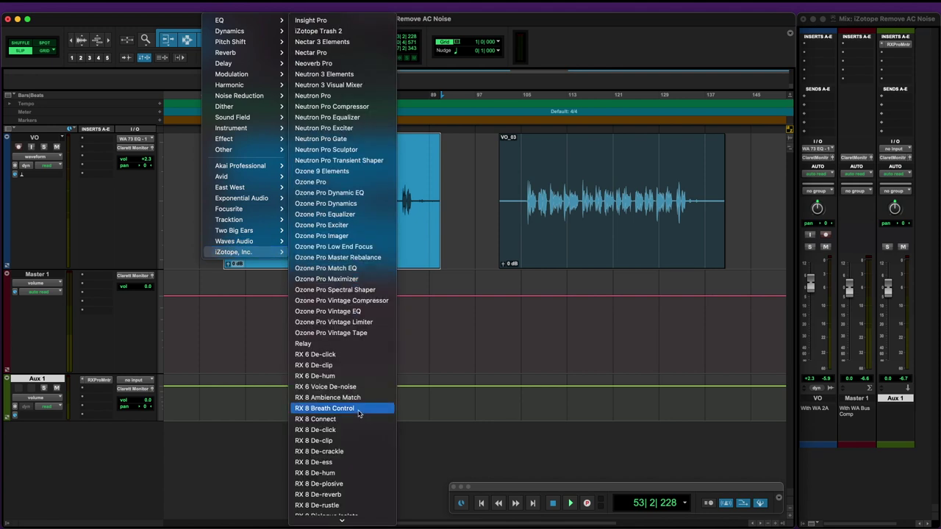
scroll(357, 456, down, 10)
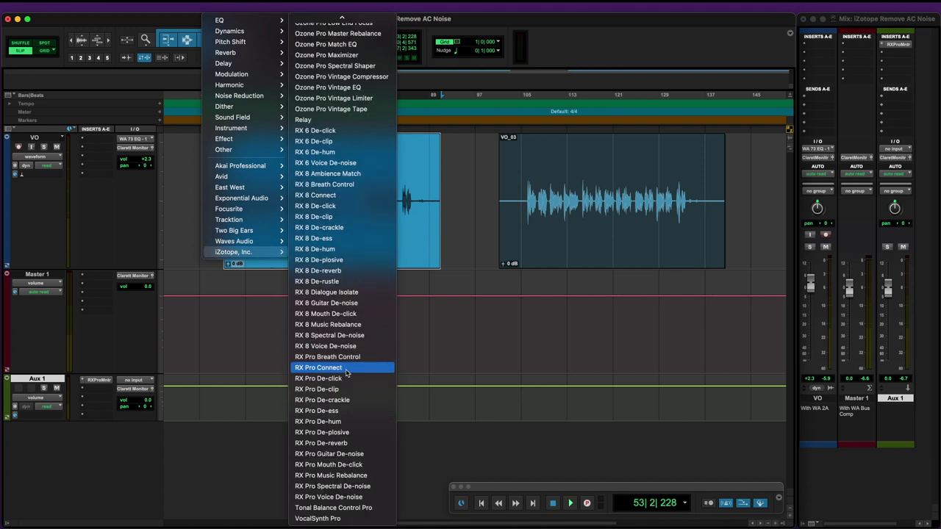
click(318, 368)
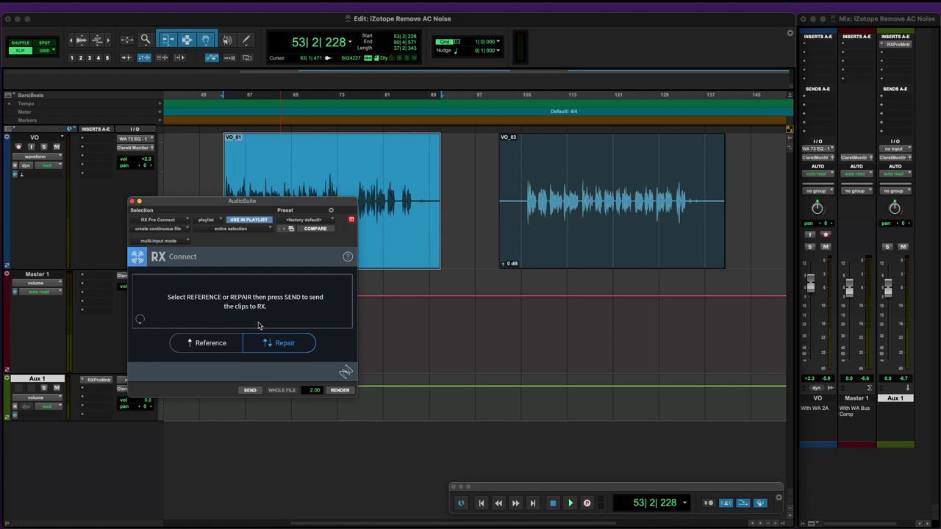
- Reselect the VO_01 clip and send it to the RX editor in Repair mode
click(565, 249)
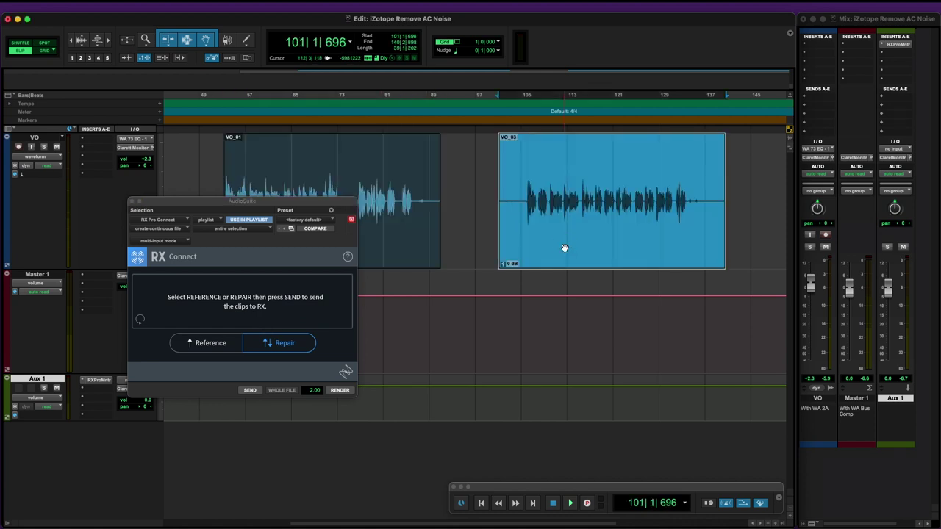
click(397, 250)
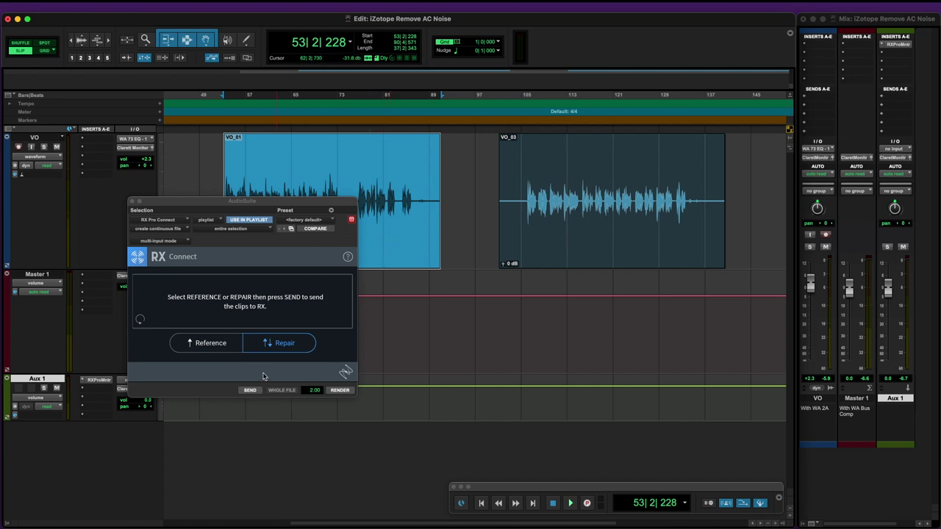
click(287, 343)
click(249, 390)
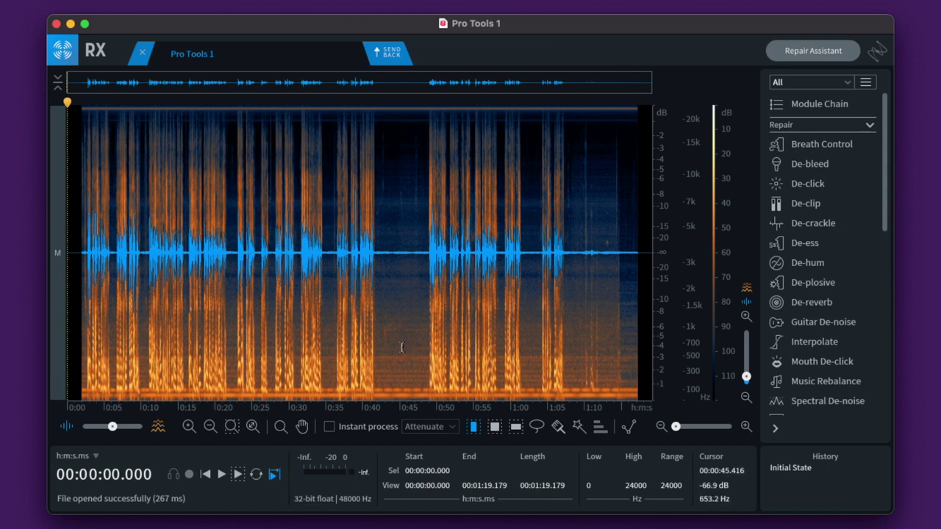
- Mark about 2.5 seconds of noise in the pause from about 0:42.5 to 0:45 in the spectrogram, then clear the selection
mouse_move(383, 248)
mouse_down()
mouse_move(423, 248)
mouse_move(383, 242)
mouse_move(399, 247)
mouse_up()
click(401, 250)
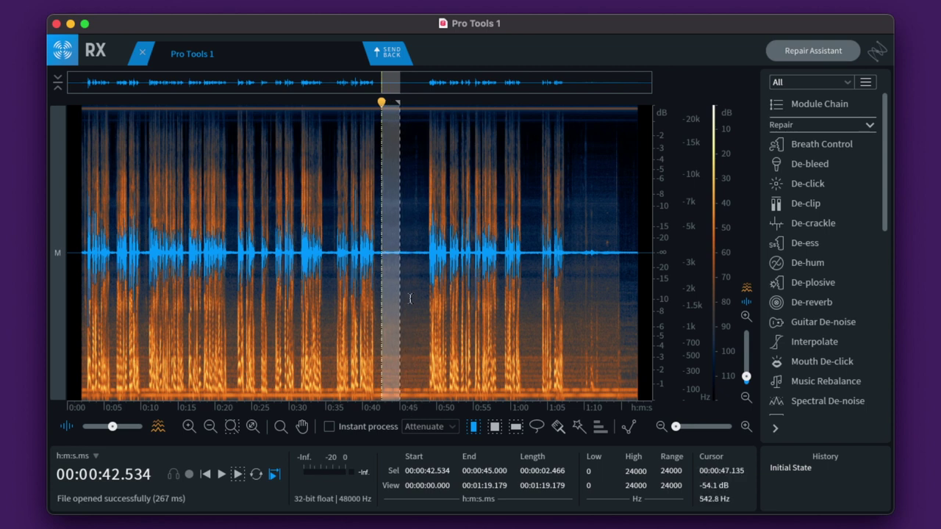
click(405, 237)
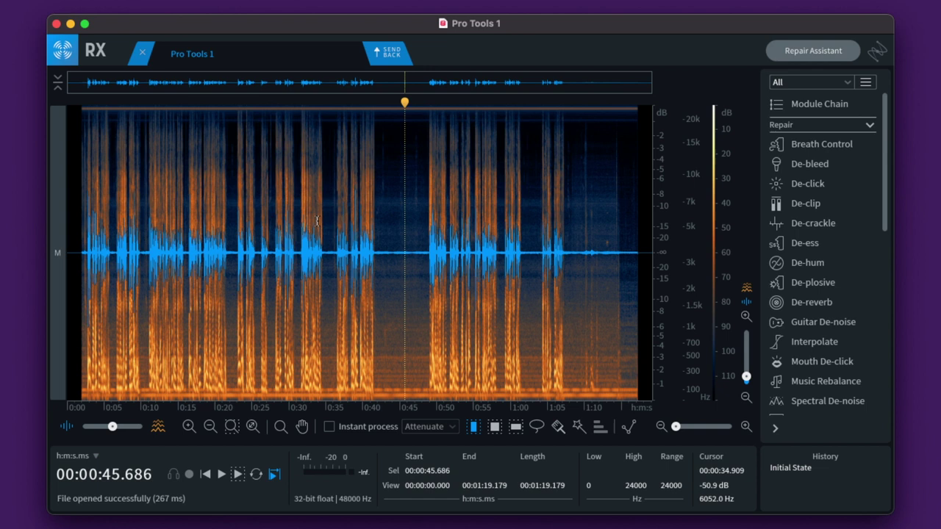
key(space)
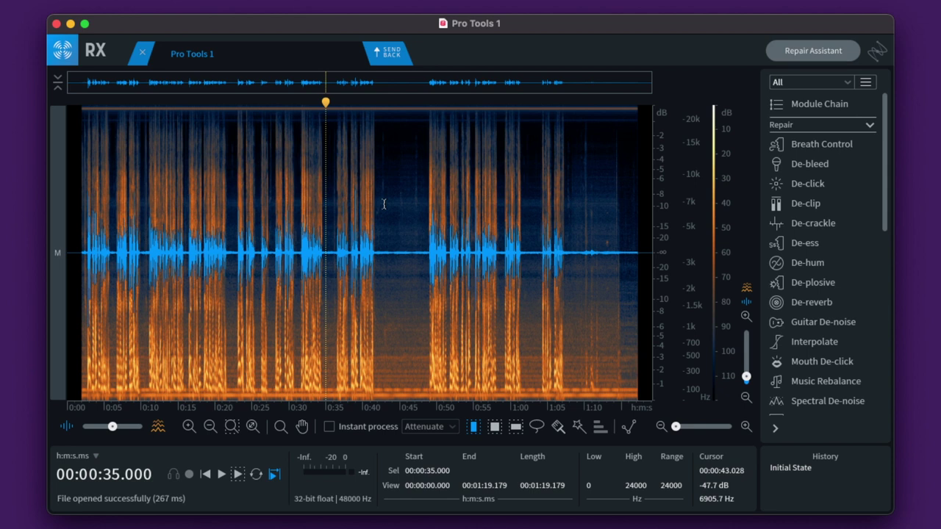
drag(326, 250, 379, 231)
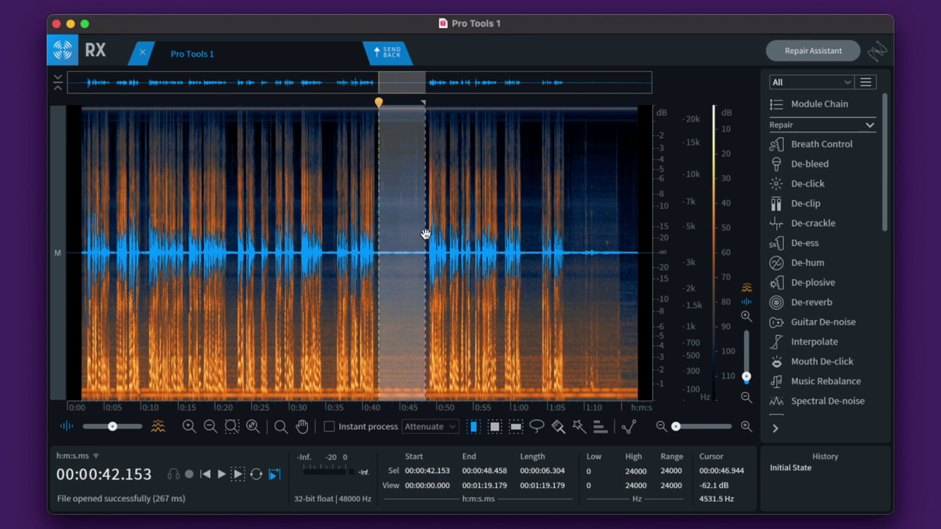
click(406, 276)
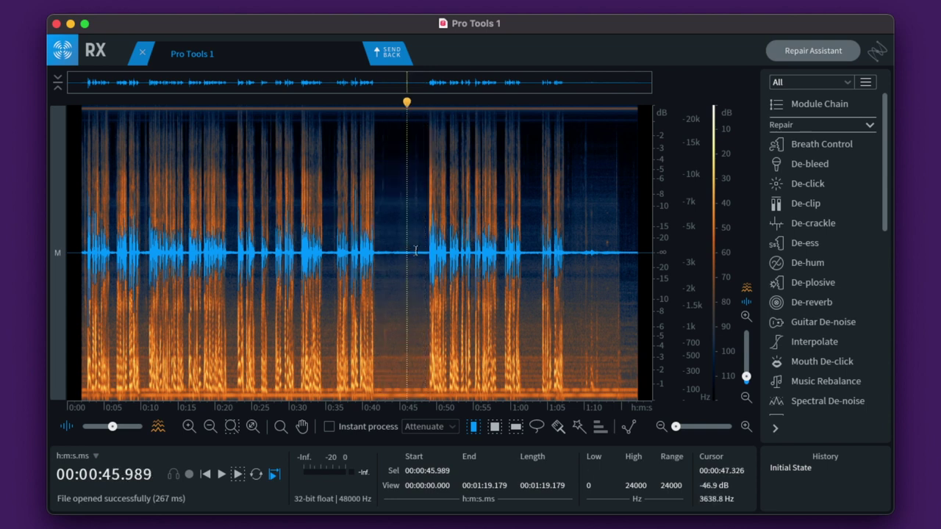
click(379, 242)
drag(377, 243, 425, 240)
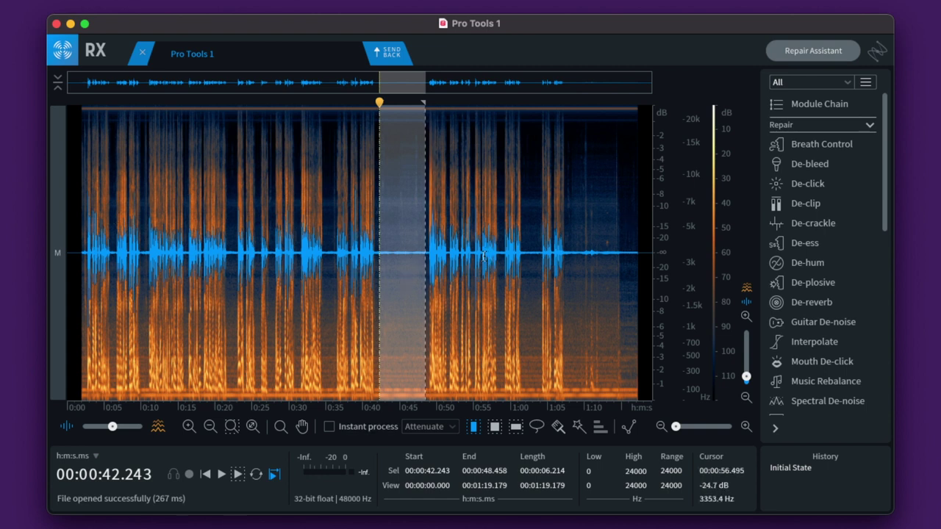
click(397, 243)
- Select about 6.1 seconds of noise in the pause from about 0:42.2 to 0:48.4 and play it
drag(380, 247, 424, 250)
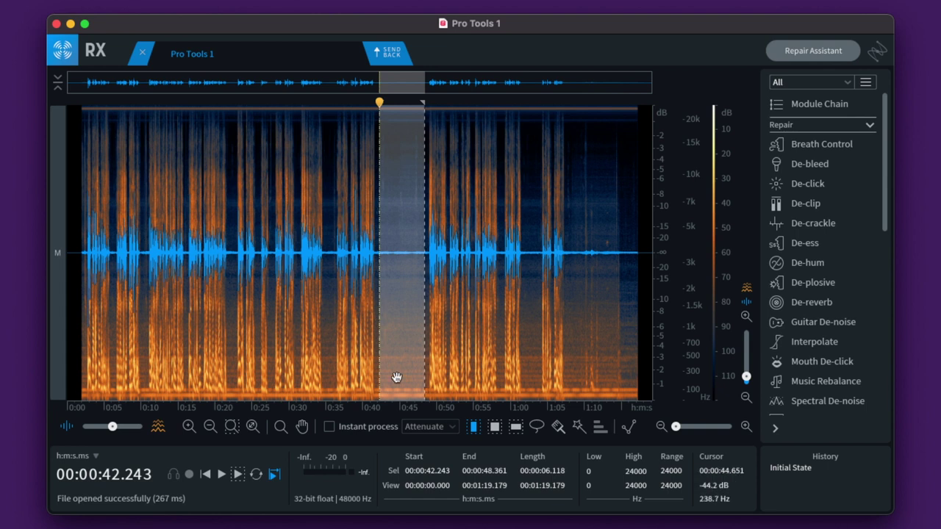
key(space)
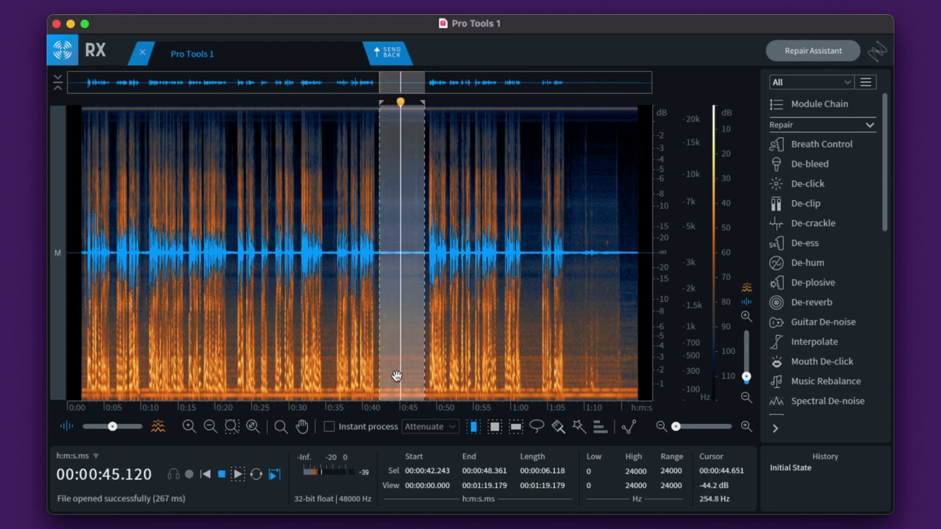
key(space)
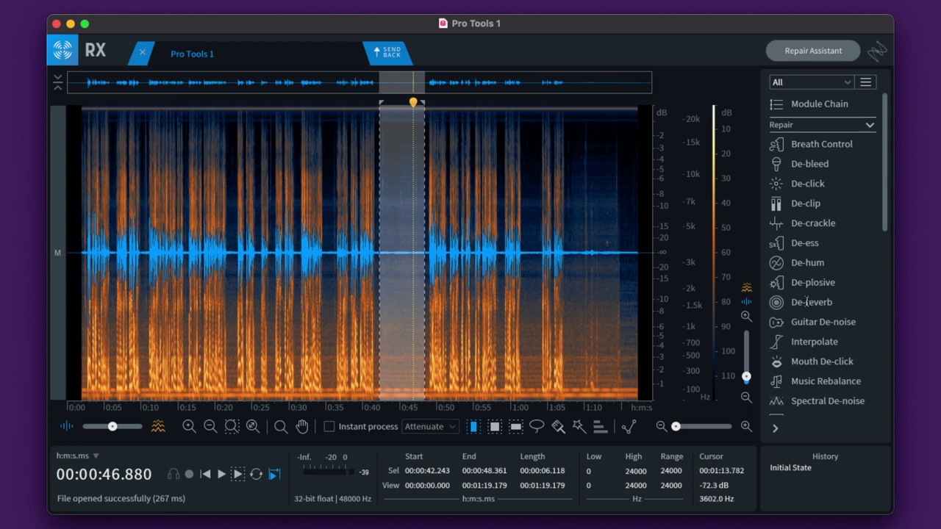
- Open the Spectral De-noise module and learn the noise profile from the selected pause
drag(886, 189, 882, 275)
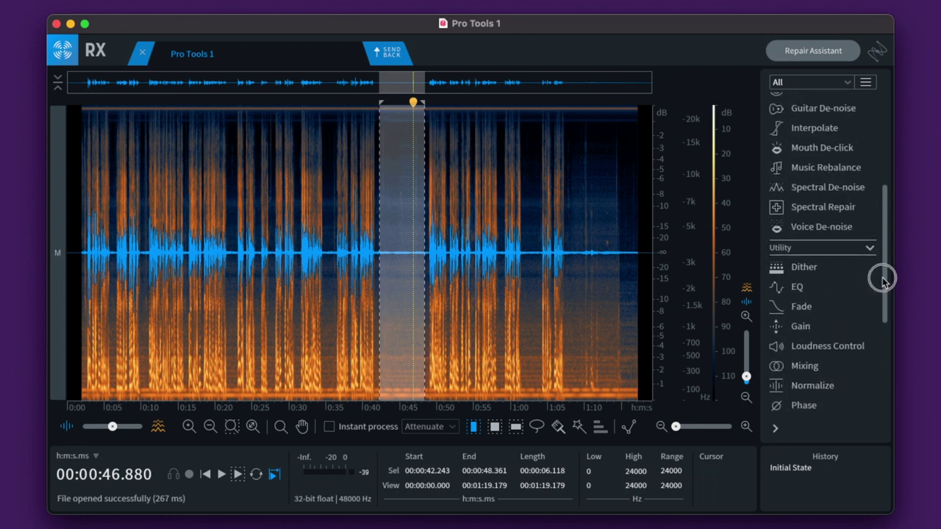
click(822, 188)
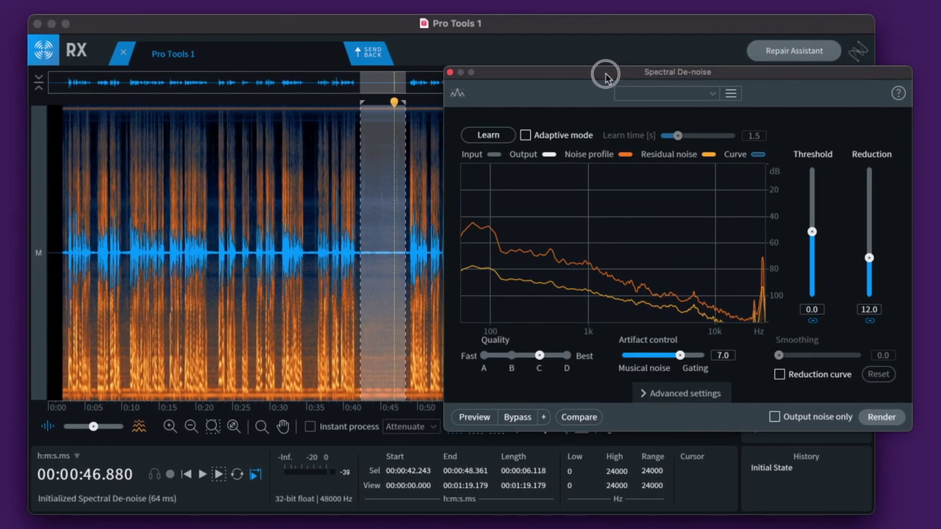
drag(604, 78, 604, 72)
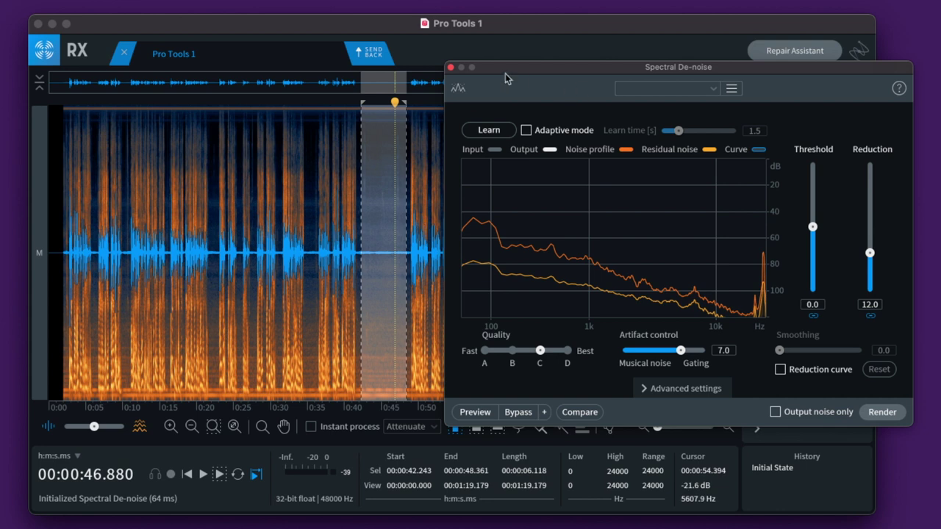
drag(505, 74, 508, 78)
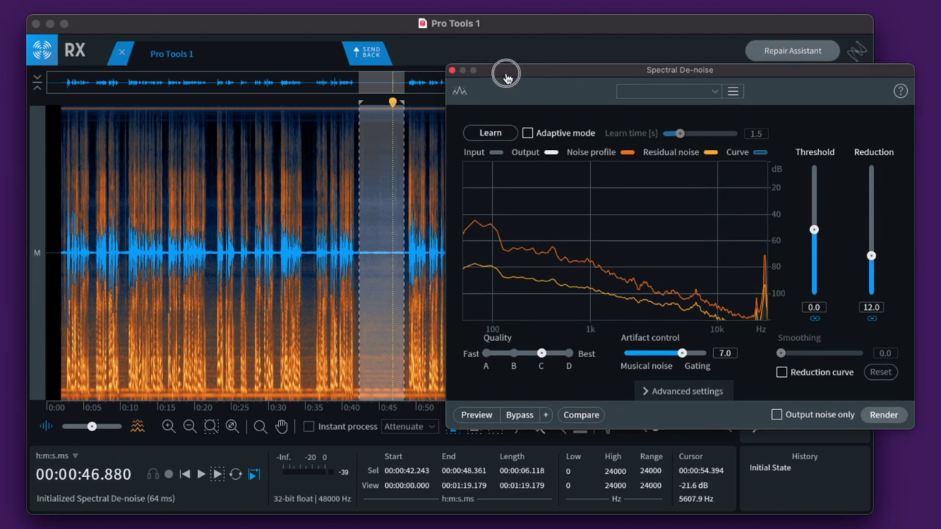
click(491, 136)
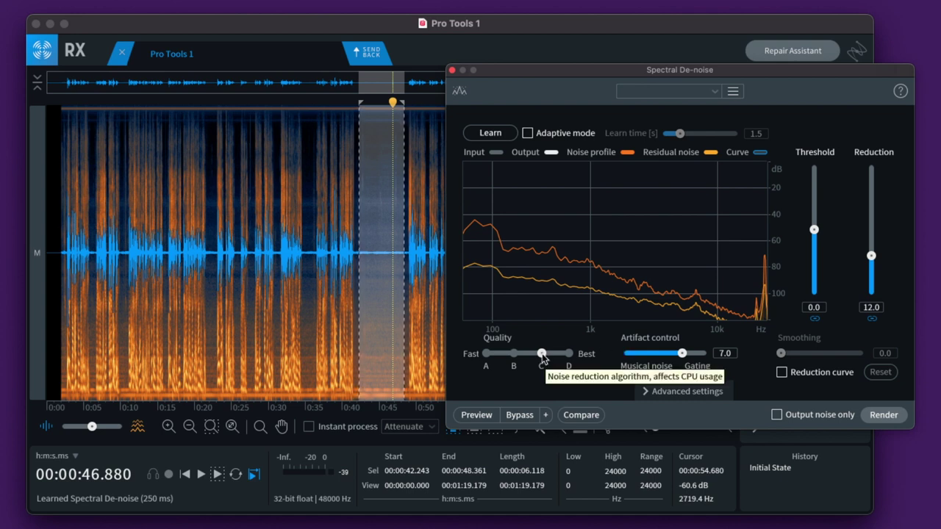
mouse_move(542, 356)
mouse_down()
mouse_move(486, 357)
mouse_move(571, 358)
mouse_move(551, 359)
mouse_up()
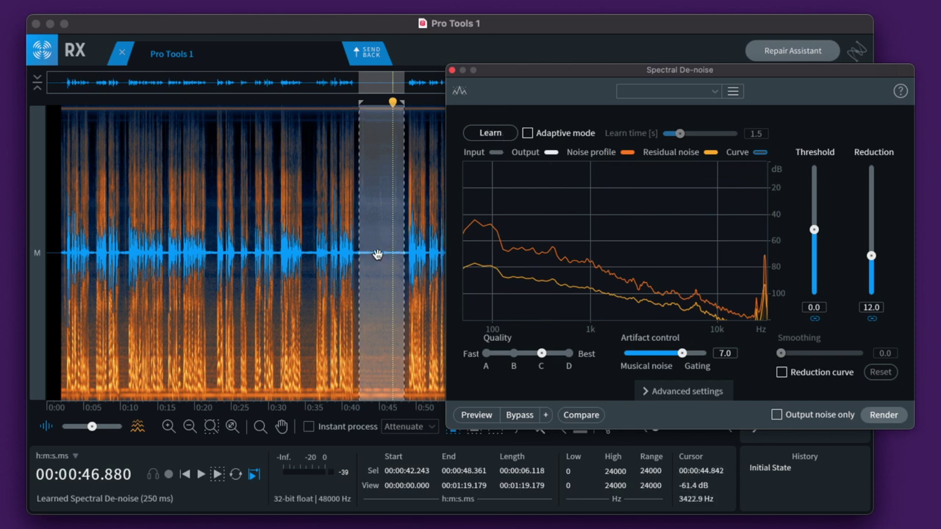
- Select the entire recording and render Spectral De-noise on it with the learned noise profile
click(383, 227)
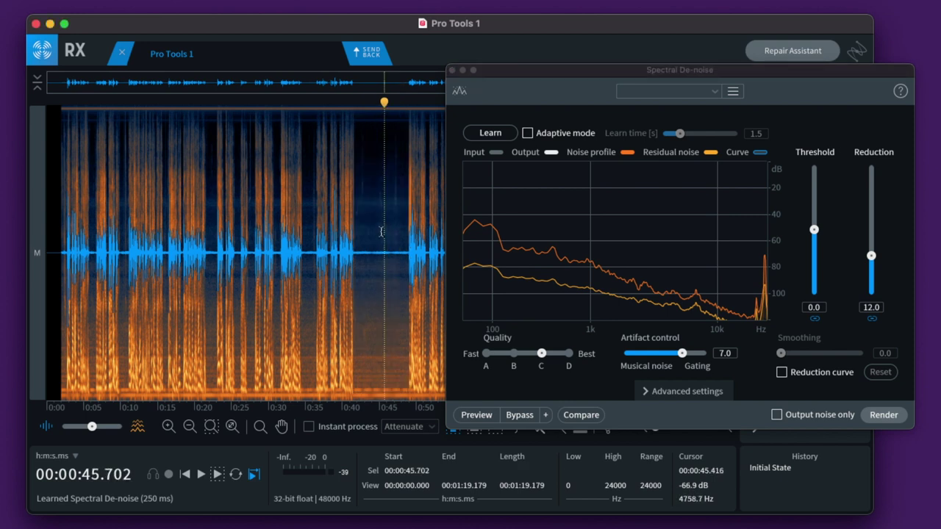
key(super+a)
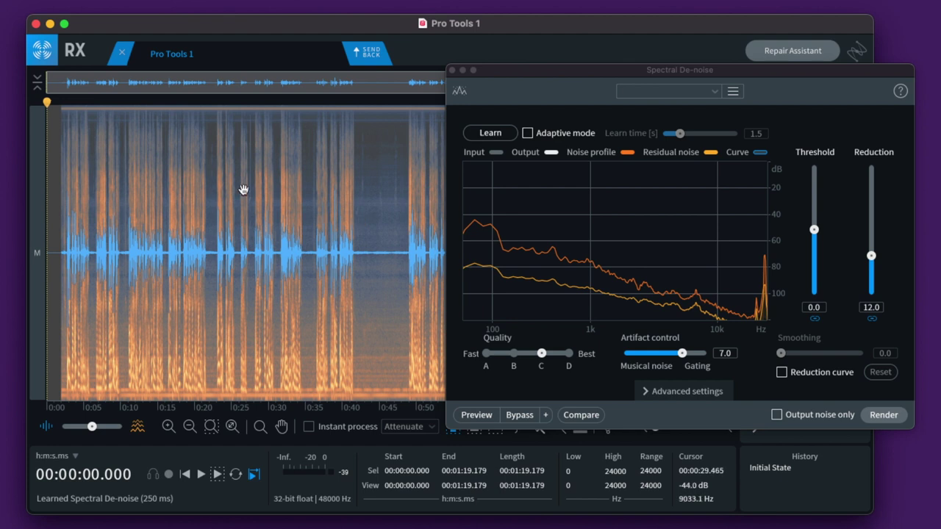
click(882, 416)
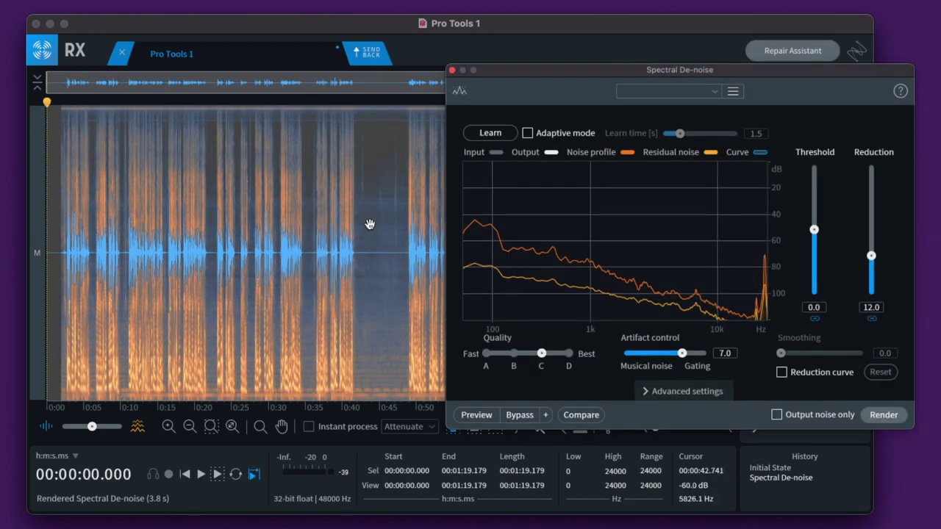
- Mark about 3 seconds of the de-noised pause, clear the selection, and briefly play the pause from about 0:42.4
click(375, 230)
drag(365, 237, 388, 242)
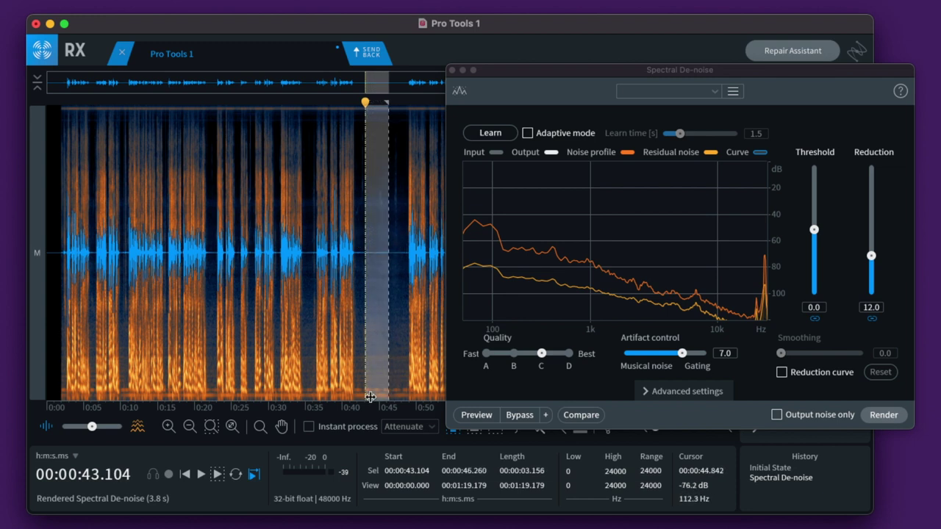
click(399, 238)
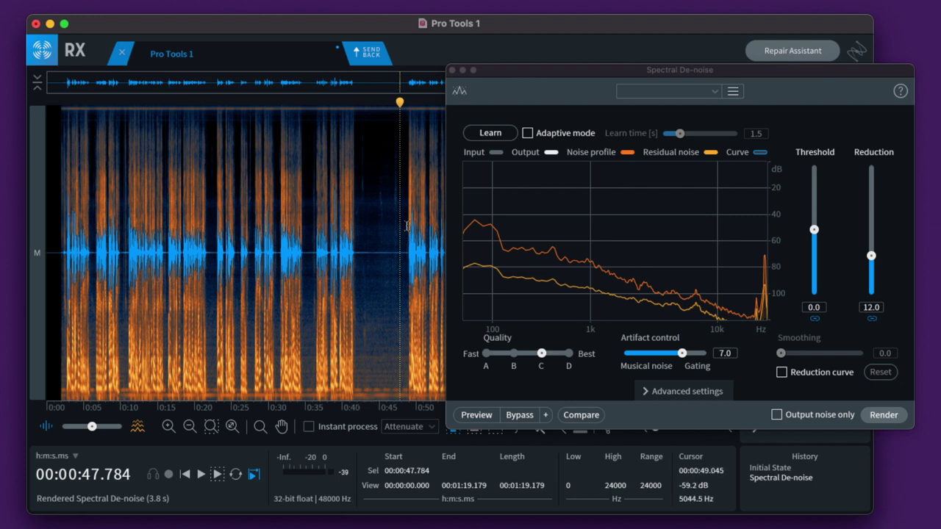
click(359, 222)
key(space)
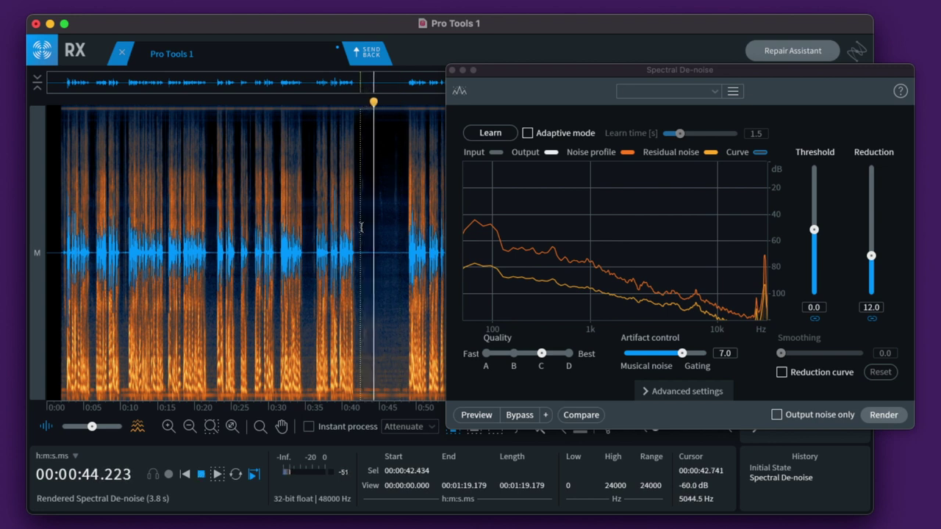
key(space)
key(Left)
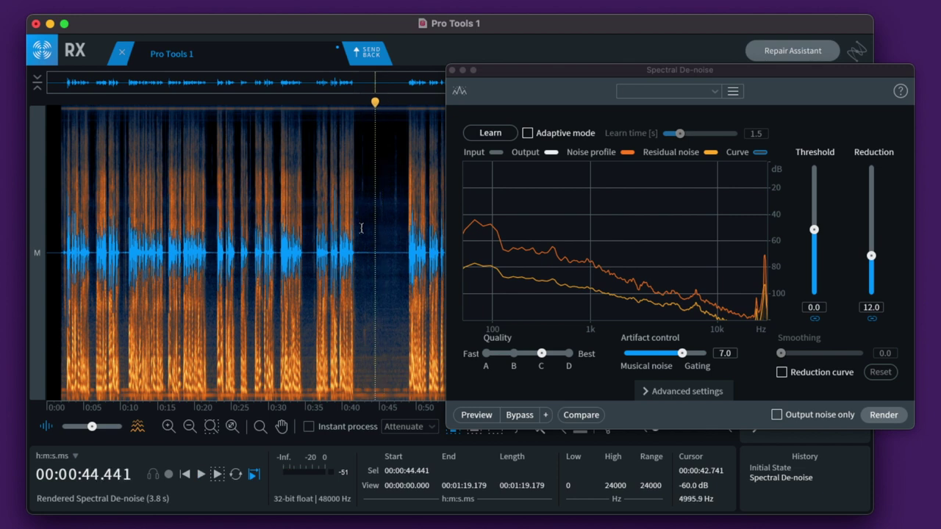
- Play the de-noised speech from about 0:36 into the pause, and again from about 0:48.8
click(313, 235)
key(space)
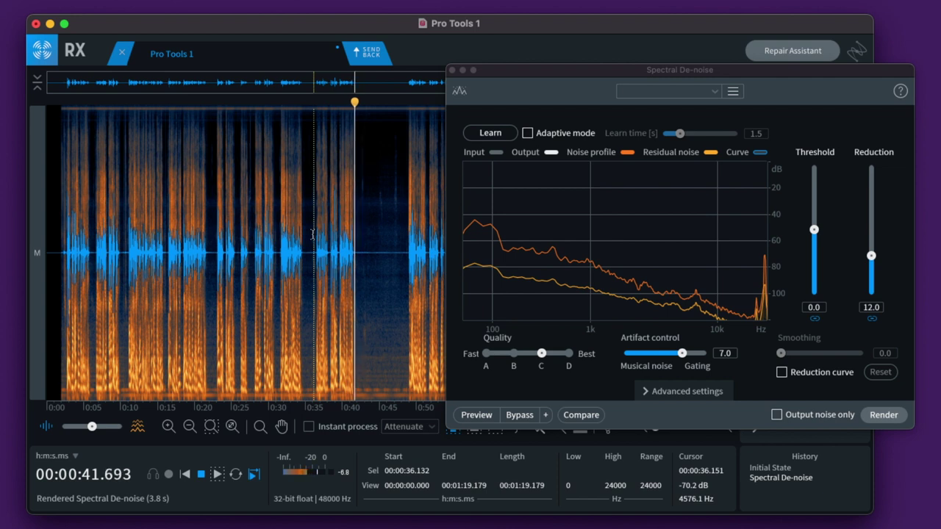
key(space)
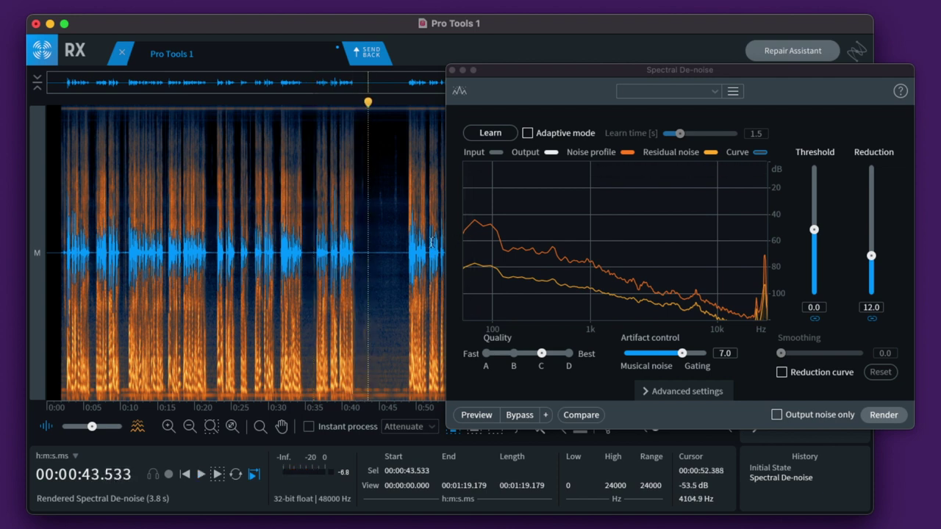
click(409, 246)
key(space)
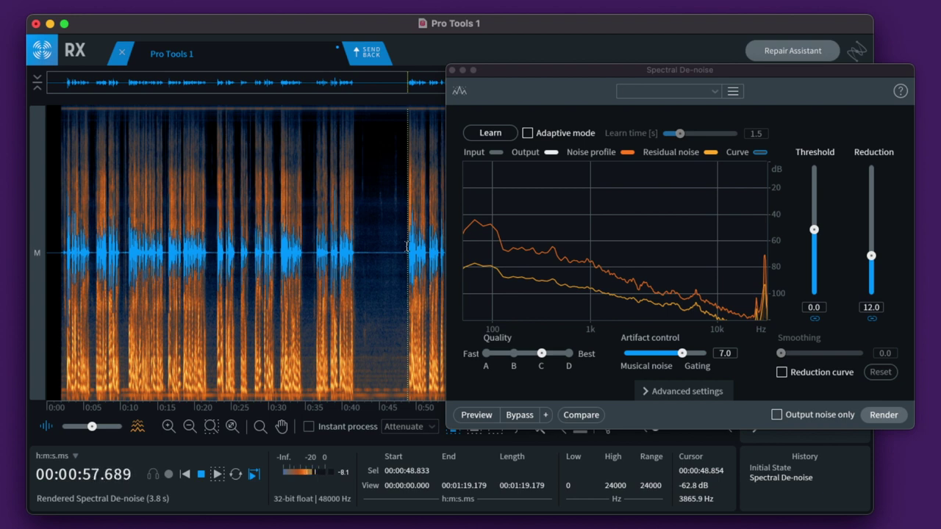
key(space)
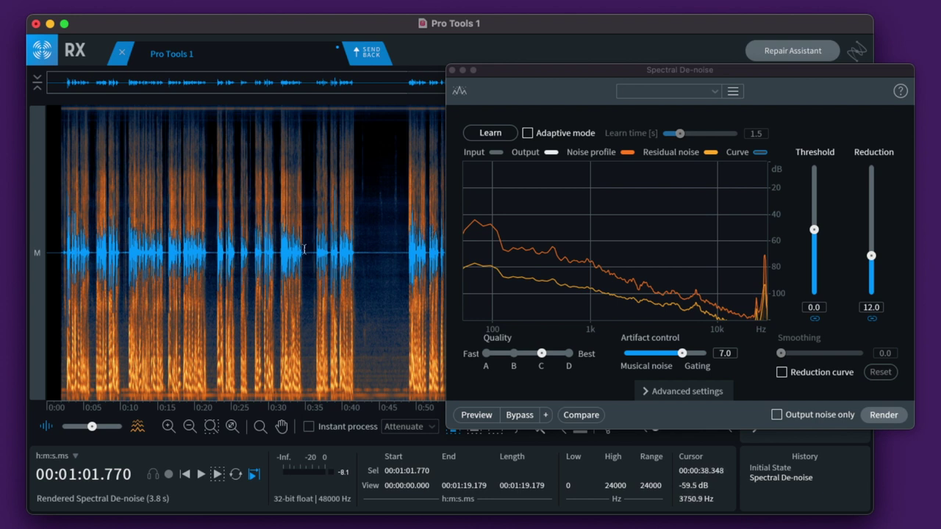
click(129, 243)
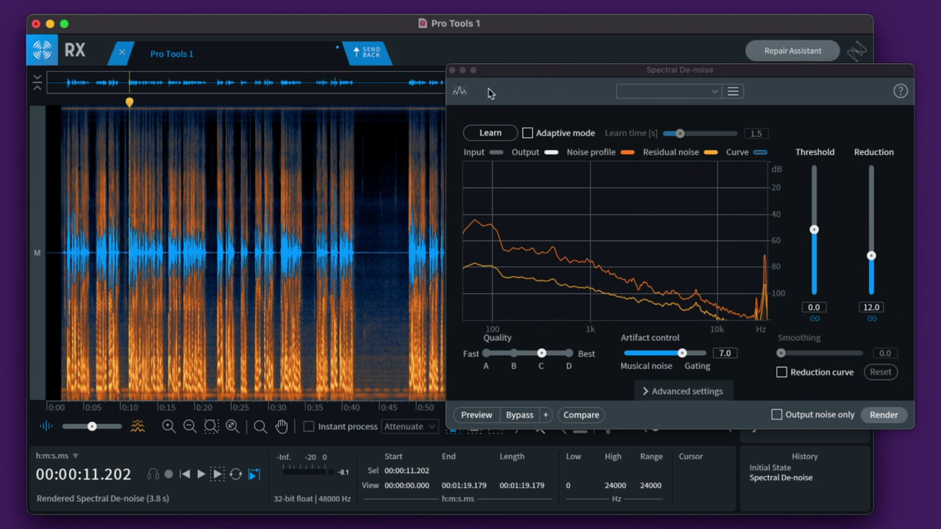
- Close Spectral De-noise, send the audio back to Pro Tools, and render it over the VO_01 clip through RX Connect
click(452, 71)
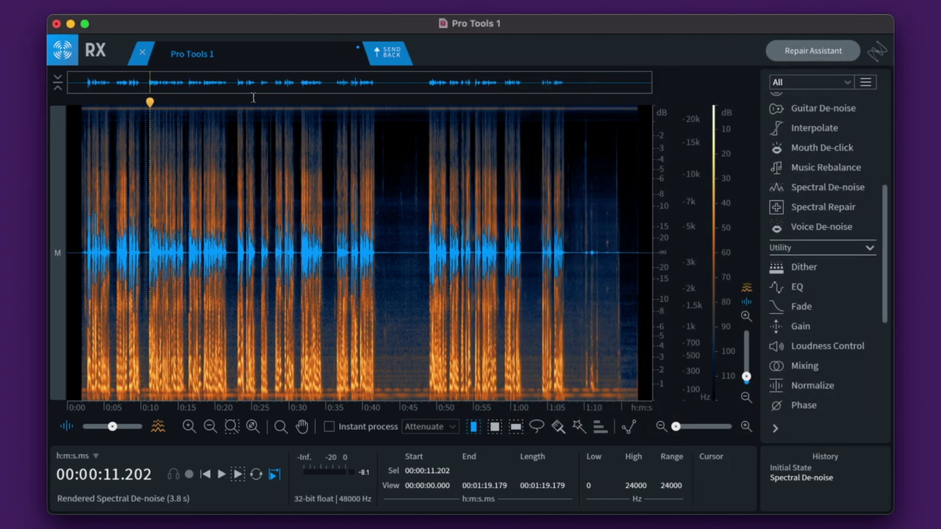
click(389, 58)
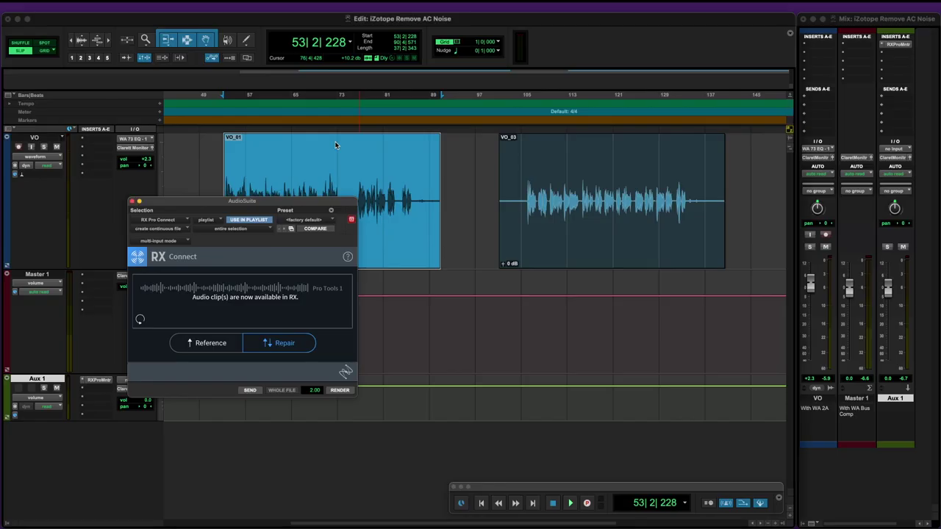
click(340, 390)
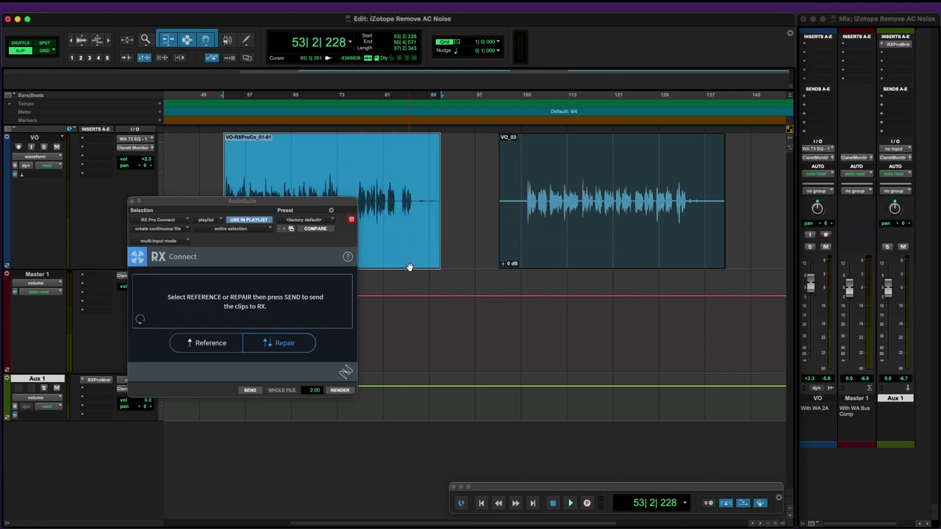
- Check the pause around bars 73 to 76 of the rendered clip by marking it and playing from about bar 70
drag(223, 203, 584, 227)
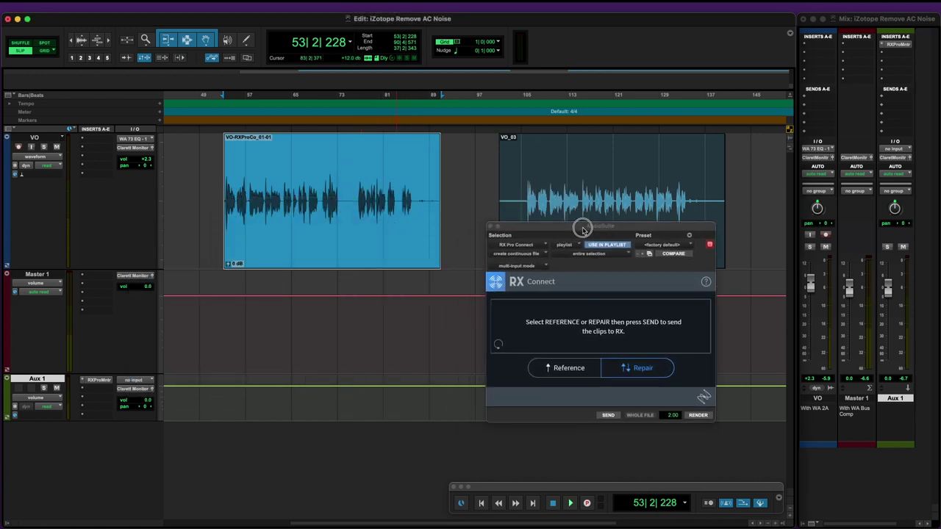
click(353, 189)
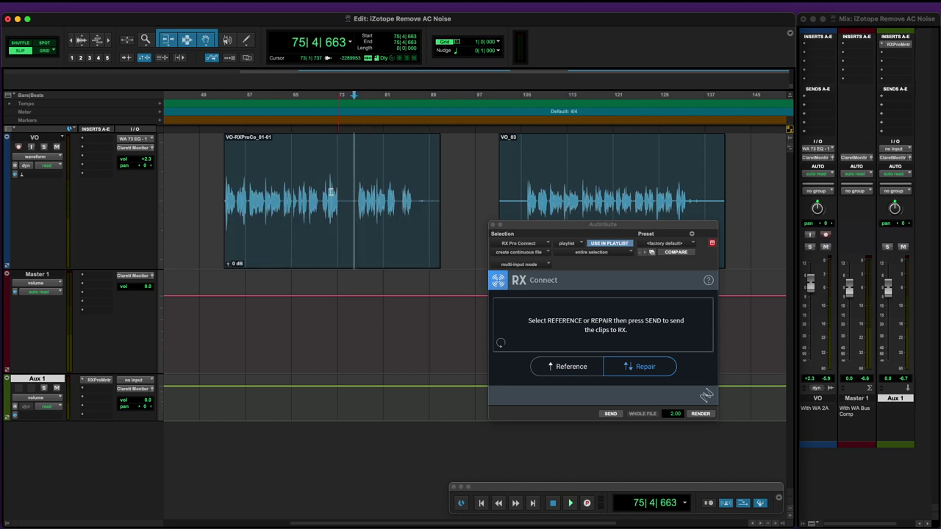
drag(342, 186, 355, 184)
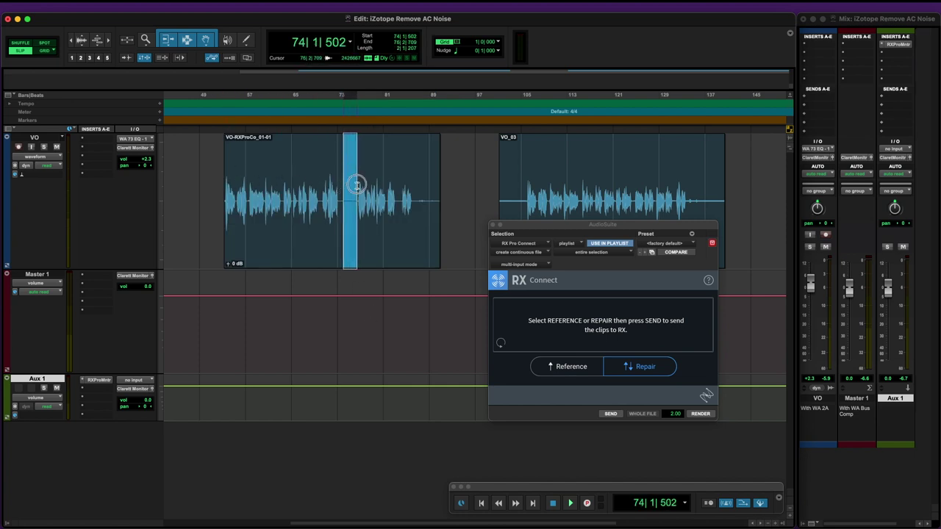
click(416, 185)
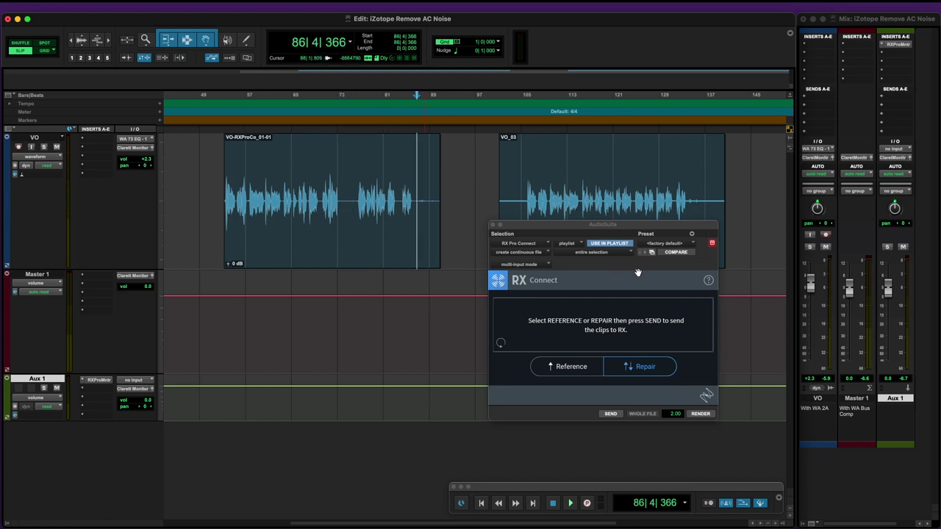
click(320, 177)
key(space)
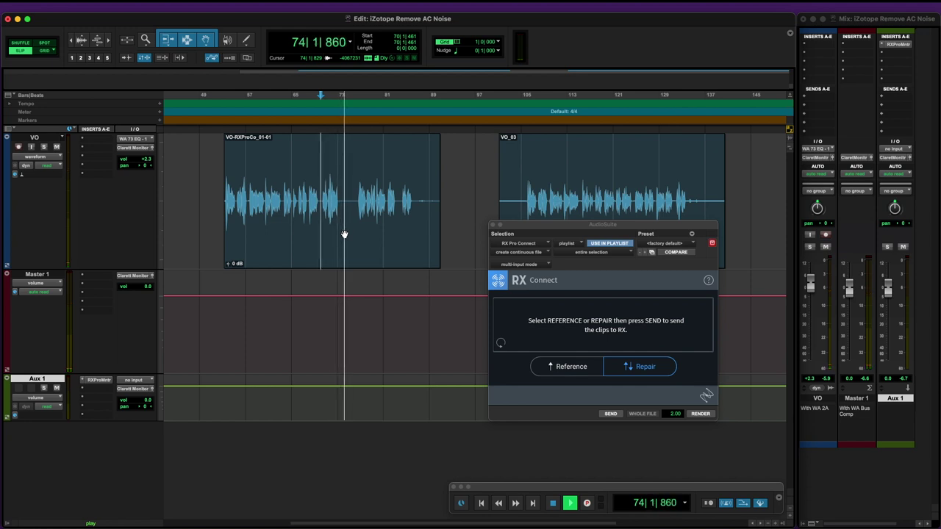
drag(339, 220, 352, 191)
click(339, 194)
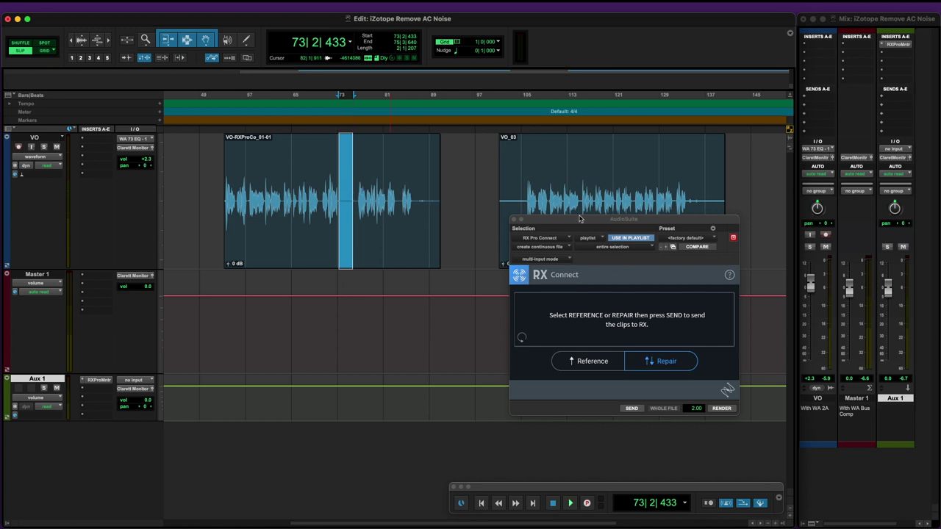
- Close RX Connect and play the noise before the speech in VO_03 from about bar 103 and again from about bar 102
drag(558, 220, 313, 283)
click(588, 245)
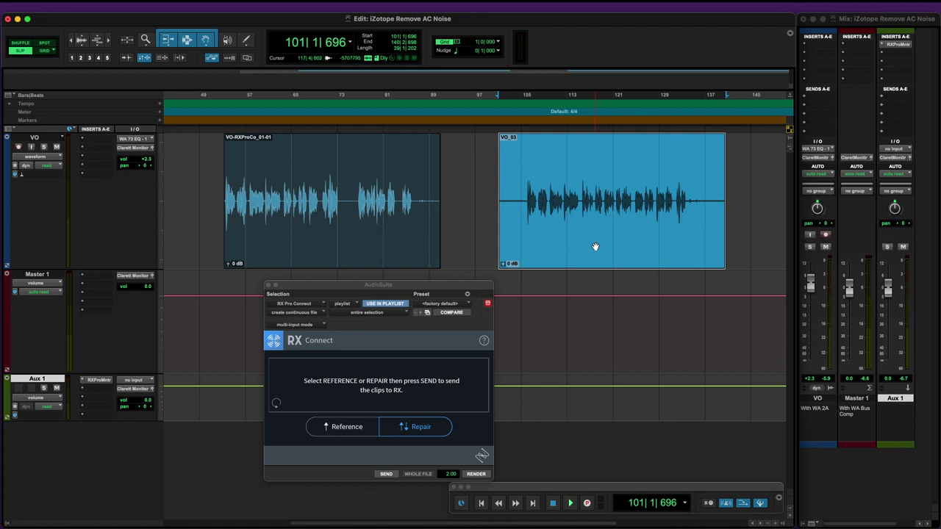
click(513, 177)
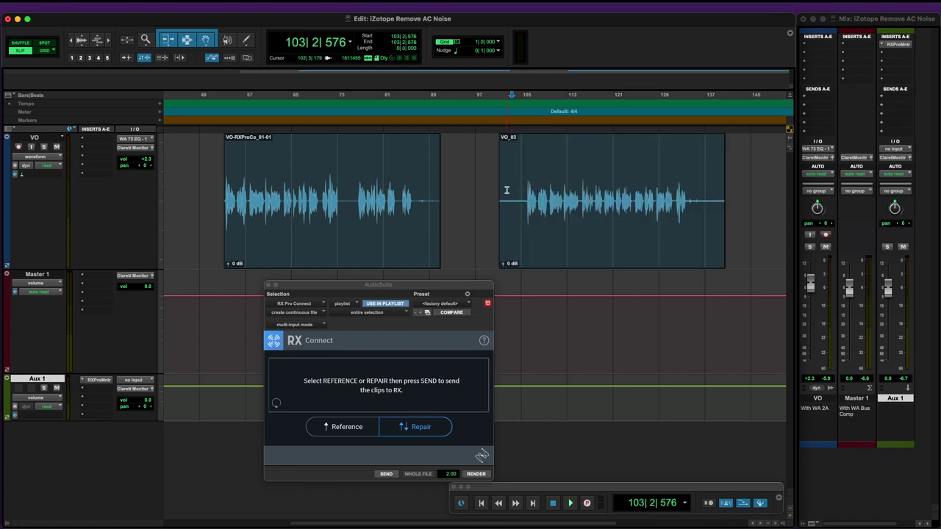
click(269, 285)
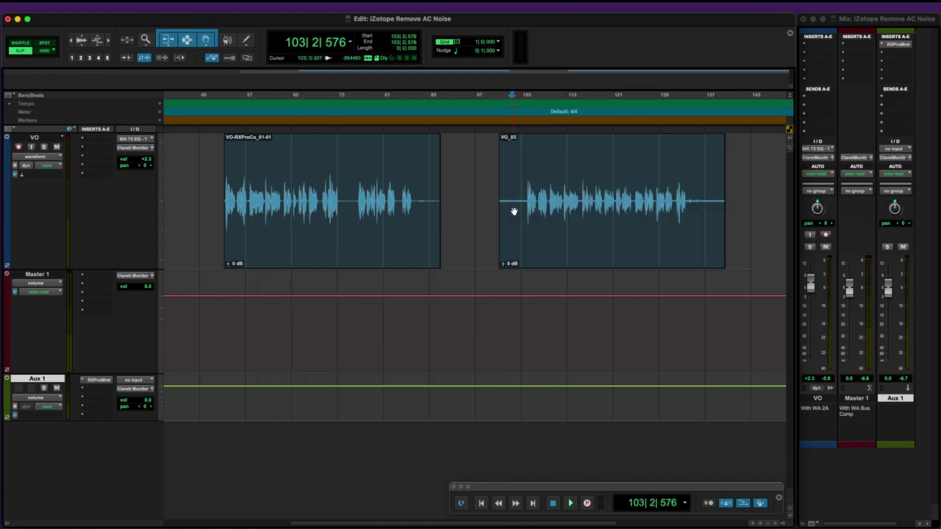
key(space)
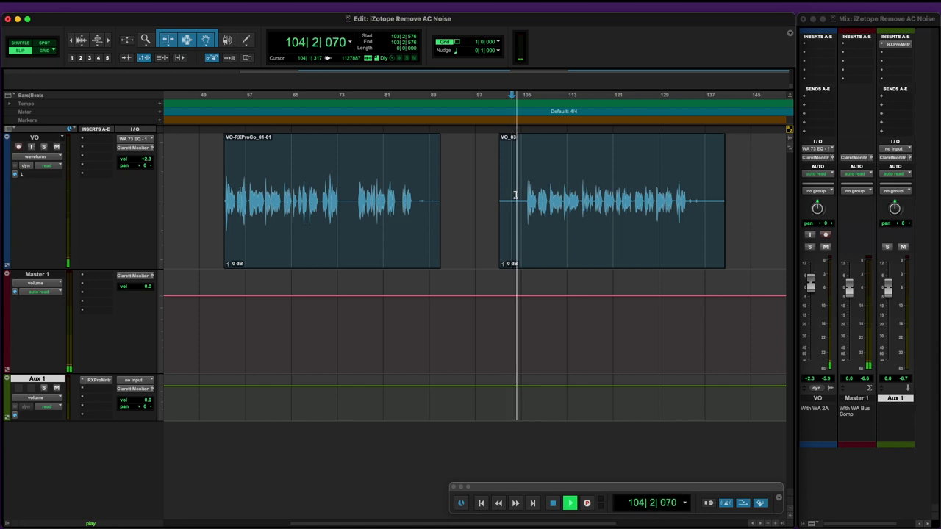
key(space)
click(505, 192)
key(space)
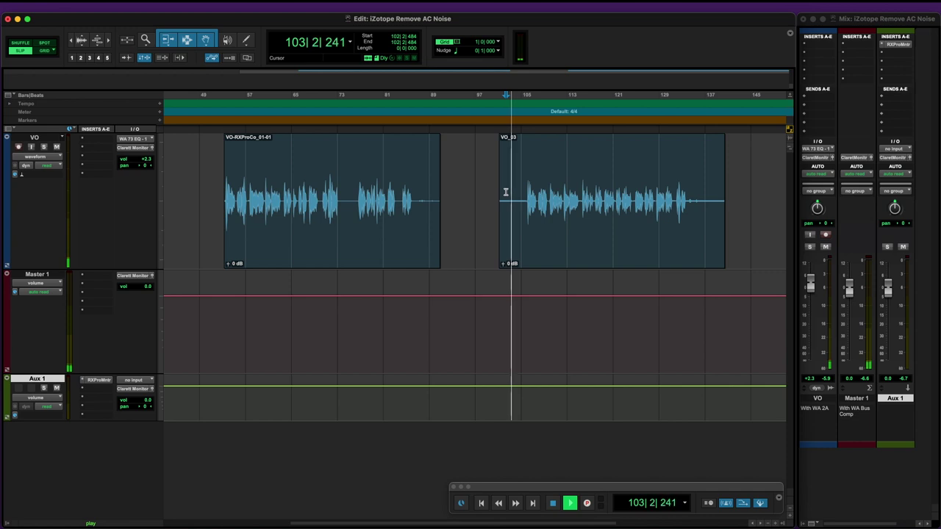
key(space)
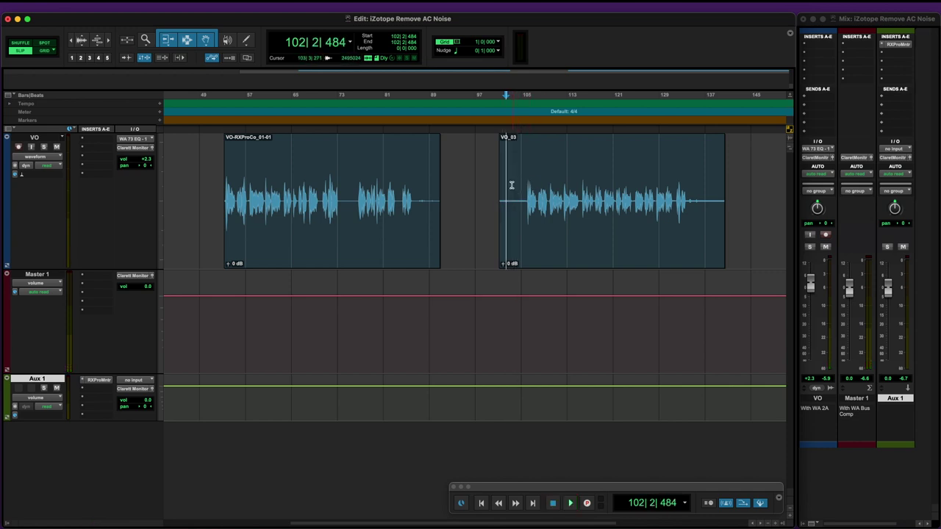
click(515, 188)
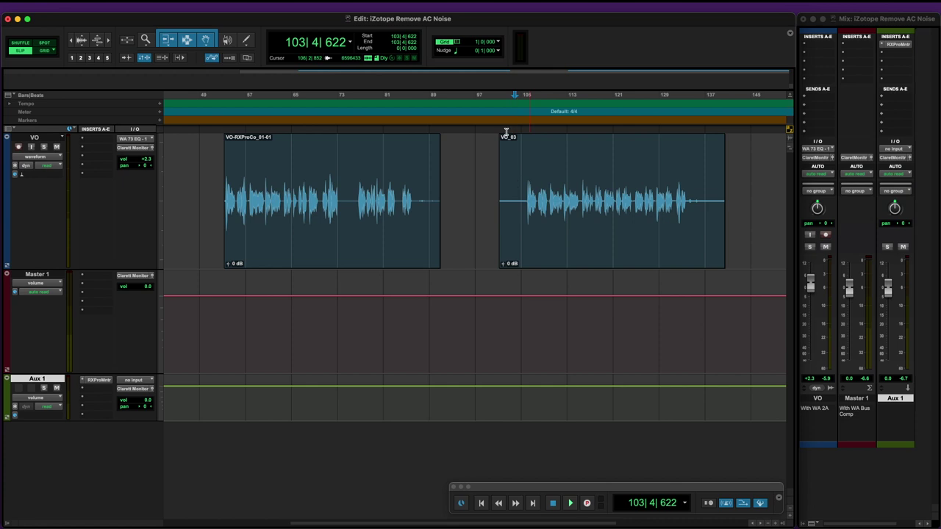
- Select the whole VO_03 clip, open RX Pro Connect, and send the clip to RX in Repair mode
click(559, 240)
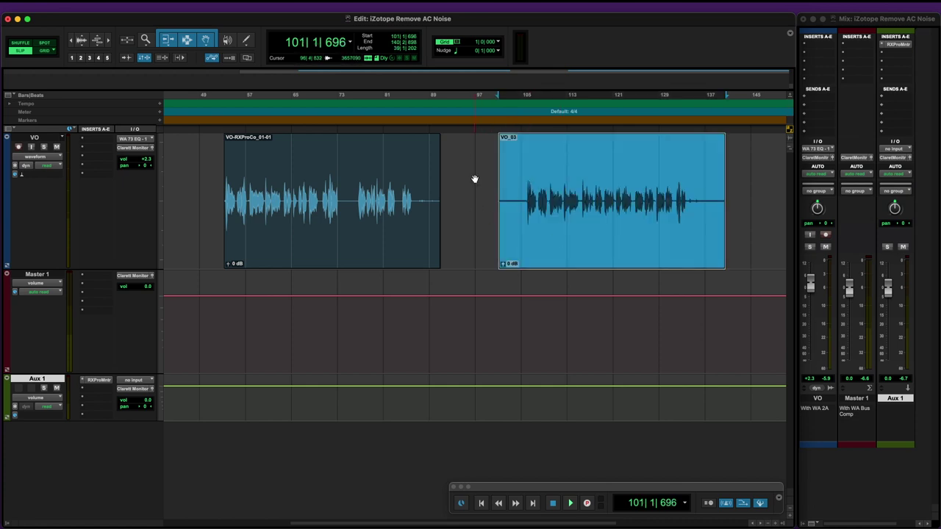
click(231, 6)
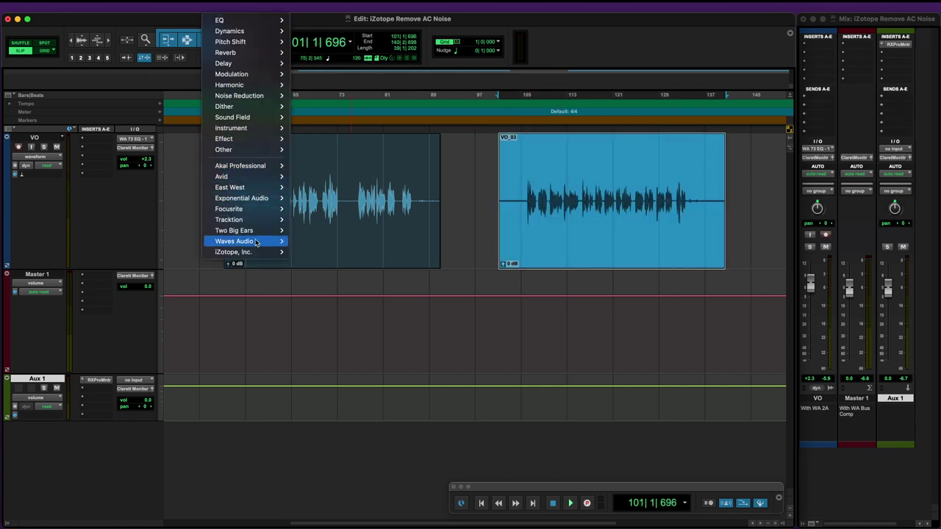
mouse_move(255, 259)
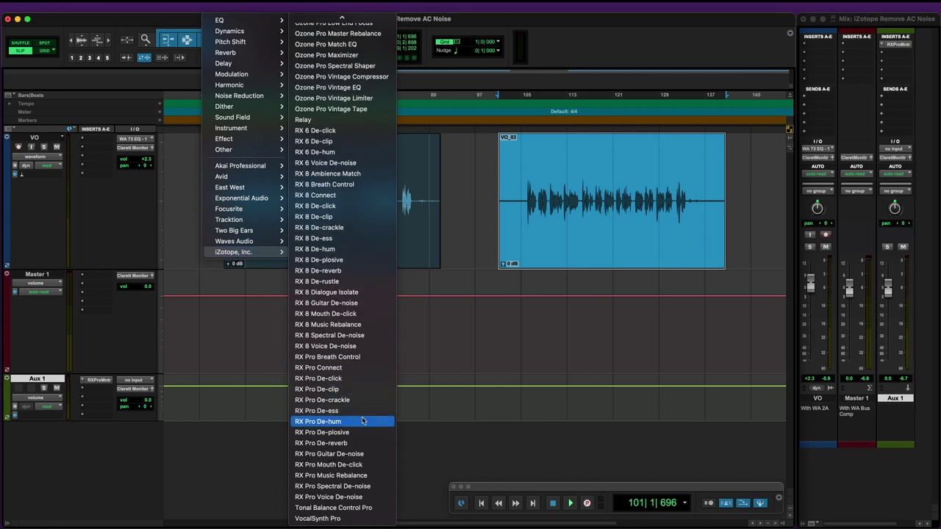
click(363, 369)
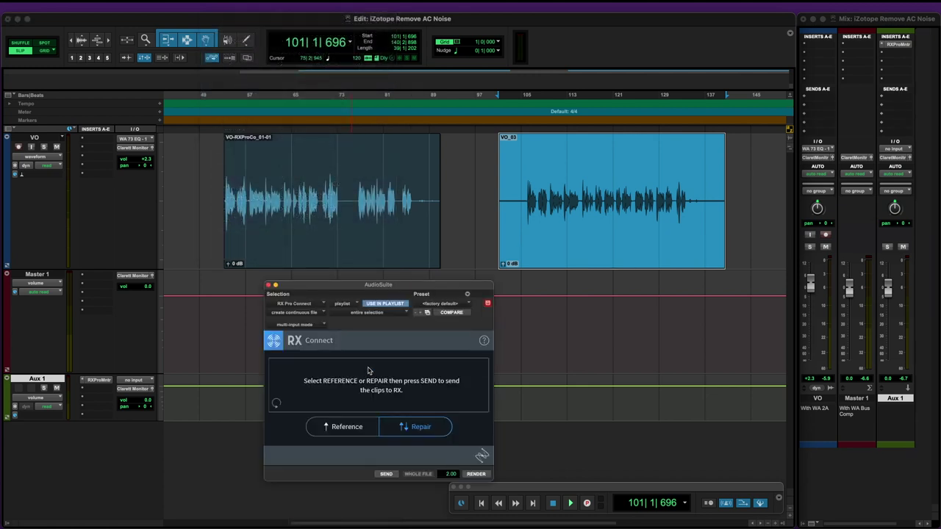
drag(406, 285, 409, 248)
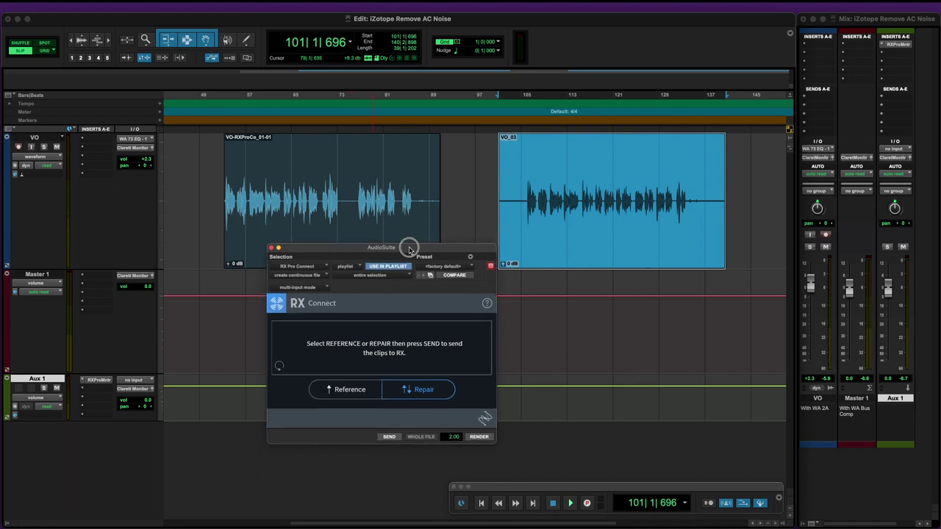
click(654, 246)
click(389, 437)
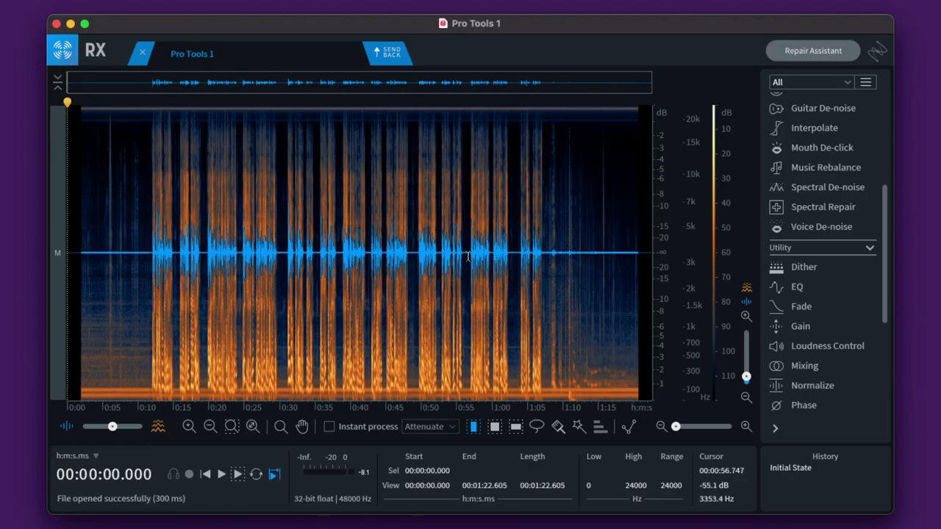
- Play the noise-only lead-in of the received recording from about 5.7 seconds
click(107, 229)
key(space)
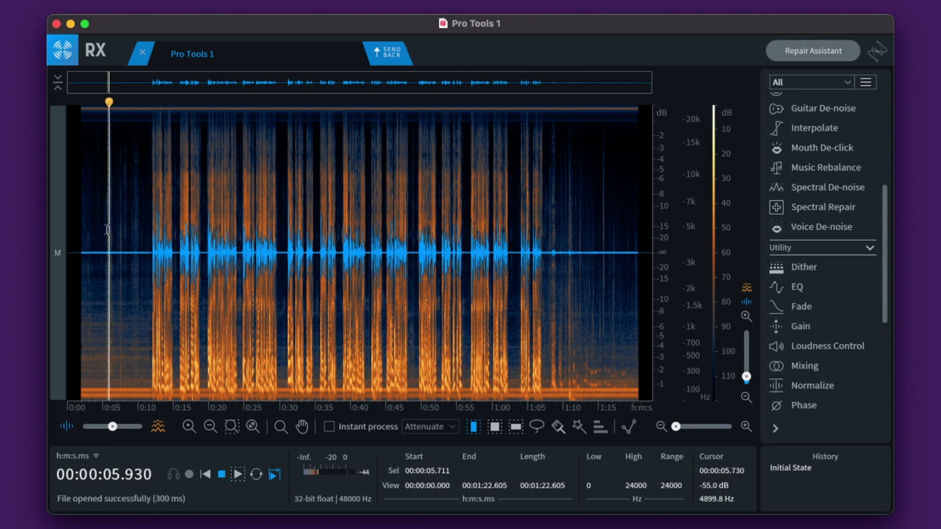
key(space)
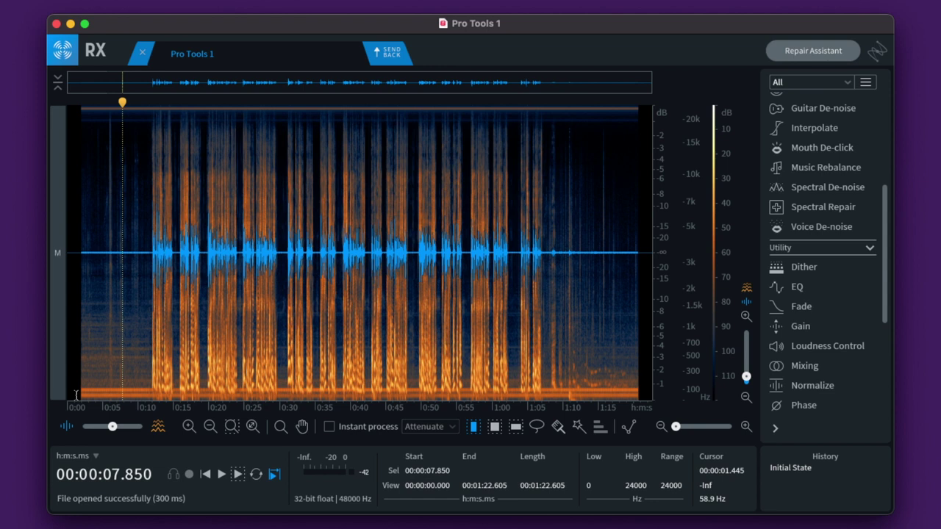
- Select the noise-only lead-in from about 2.5 to 11.6 seconds and learn it as the noise profile in Spectral De-noise
key(super+a)
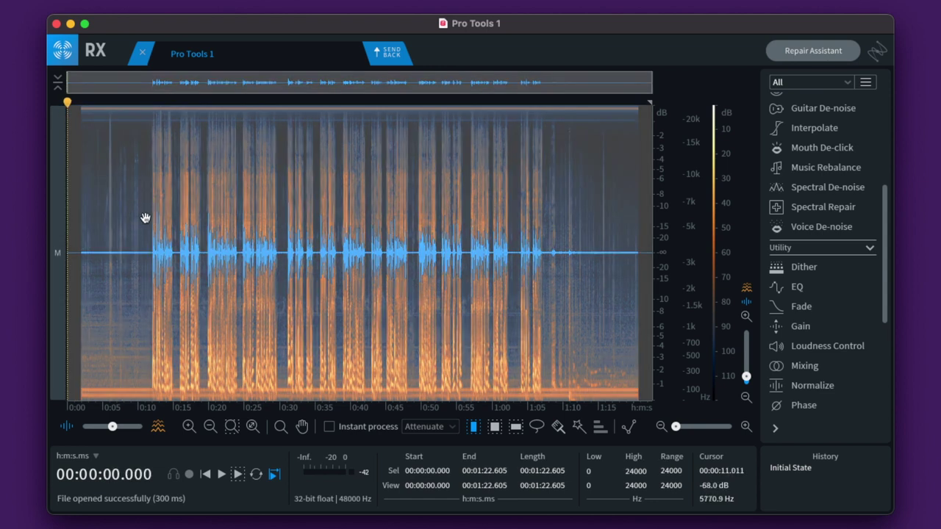
click(144, 217)
drag(149, 229, 85, 234)
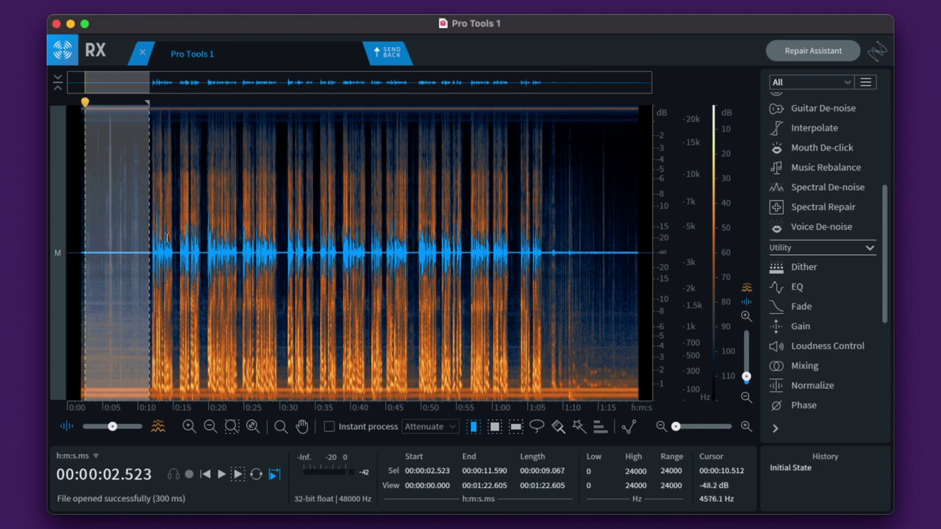
click(825, 190)
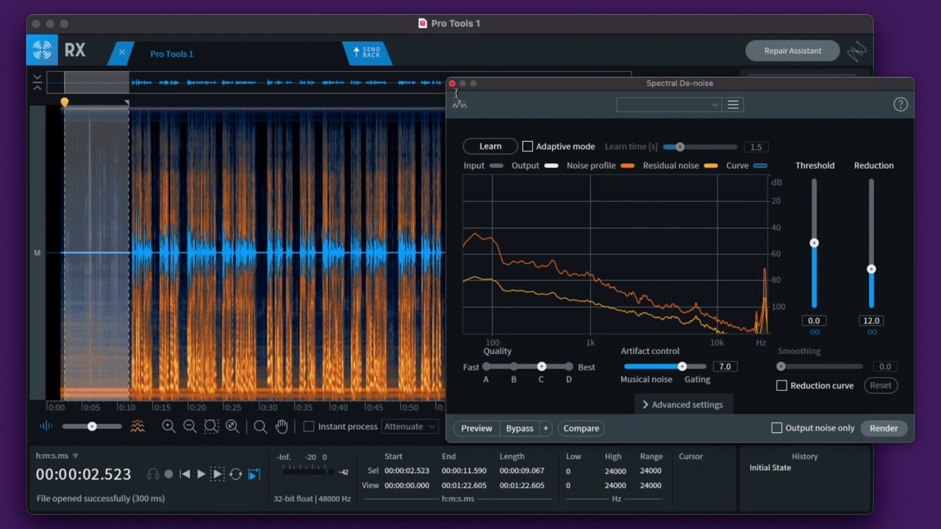
click(494, 149)
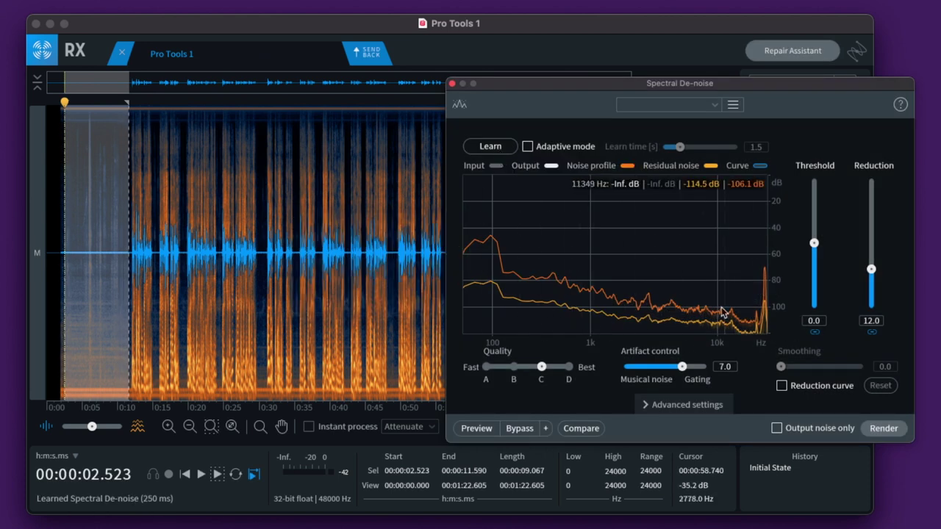
- Render Spectral De-noise over the entire recording with a reduction of 12.0, then clear the selection and close the module
click(265, 247)
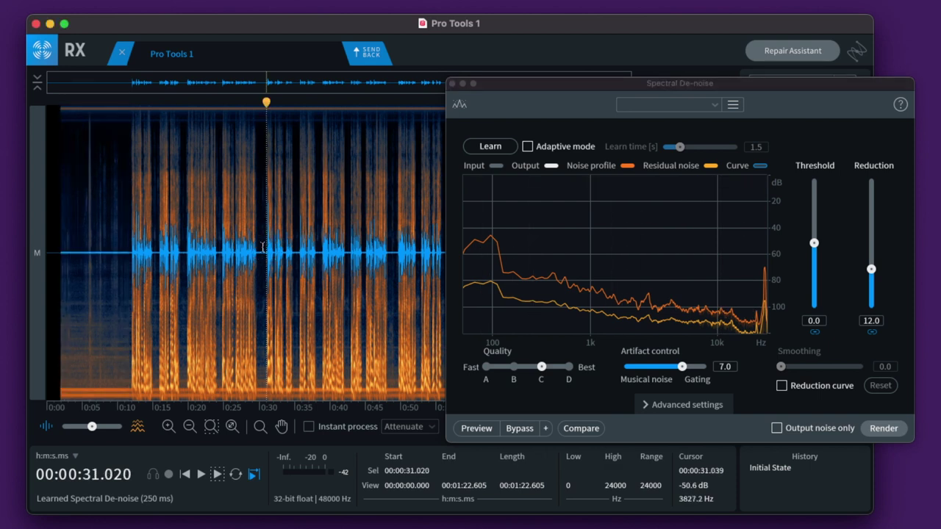
key(super+a)
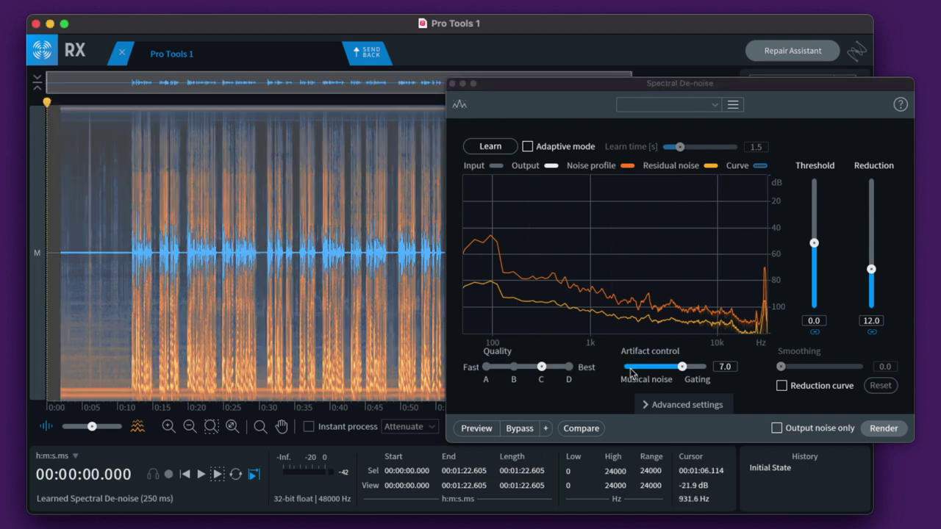
click(894, 433)
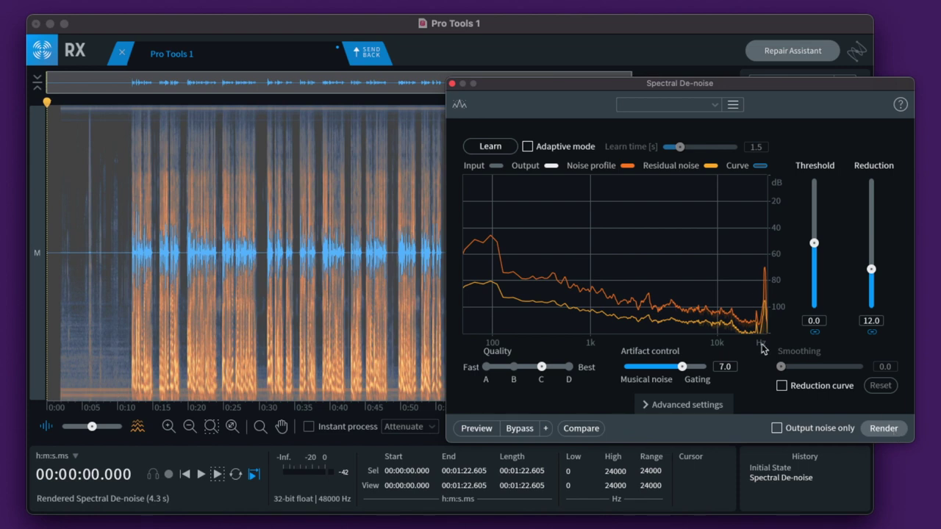
click(97, 262)
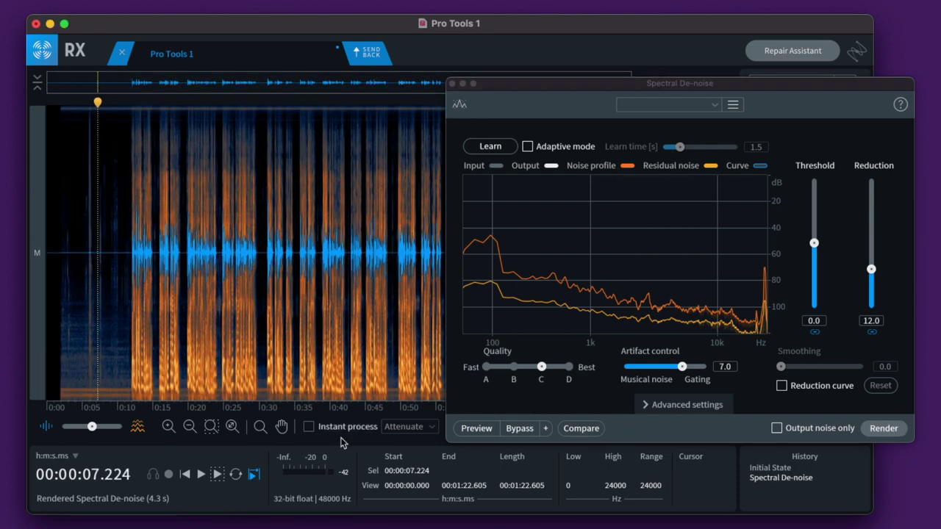
click(452, 83)
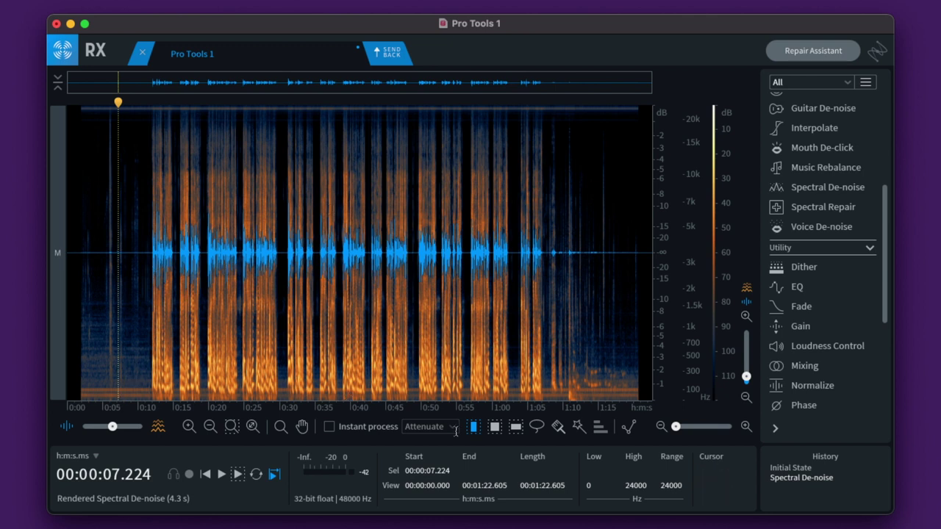
- Enable Instant process in Attenuate mode and activate the brush selection tool
click(328, 427)
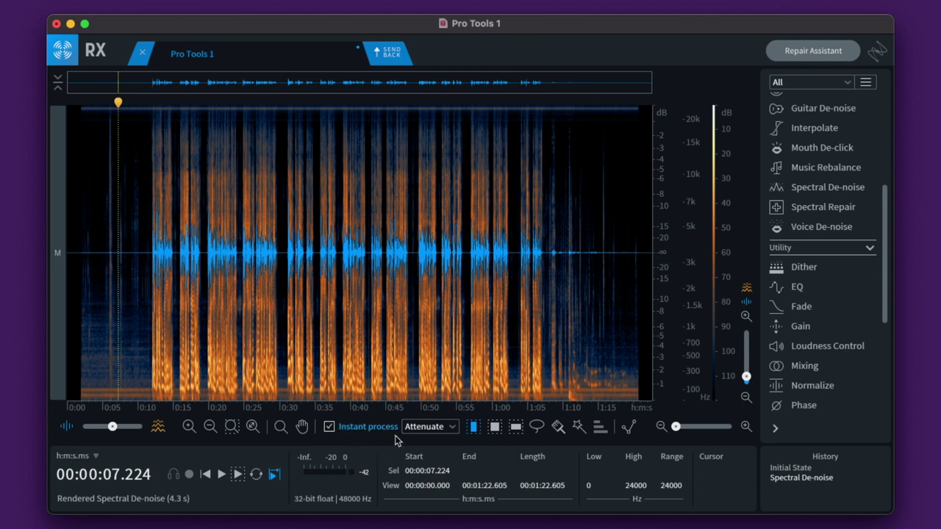
click(450, 428)
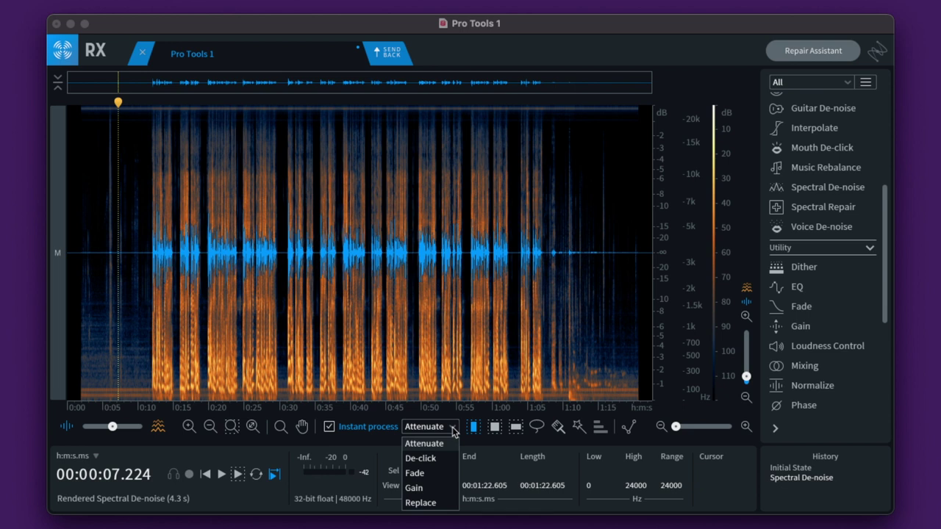
click(453, 432)
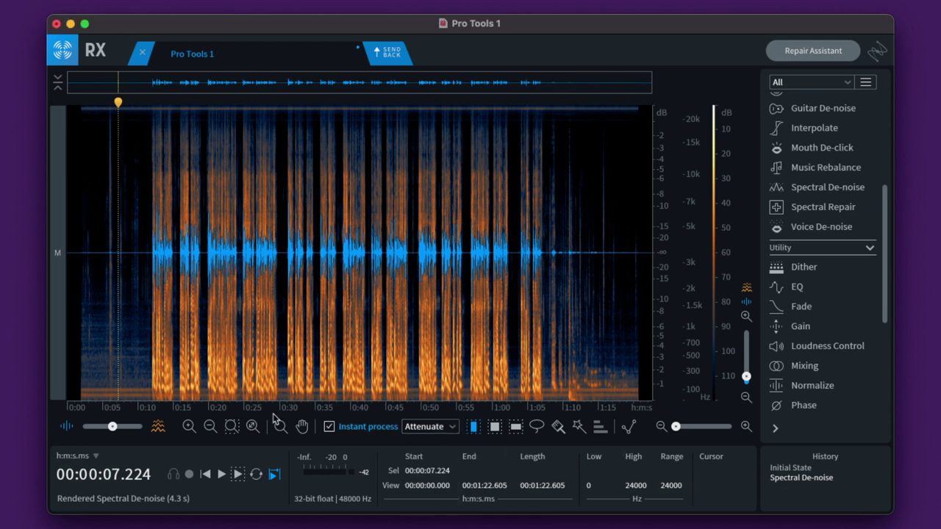
click(557, 426)
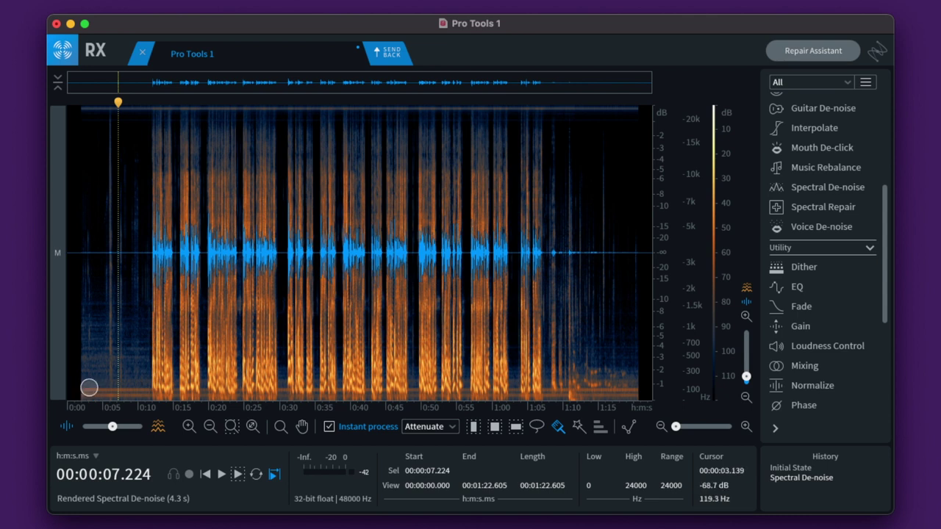
- Brush over the residual noise and vertical clicks throughout the lead-in before the speech, within roughly the first 10 seconds, to attenuate them
drag(86, 391, 141, 392)
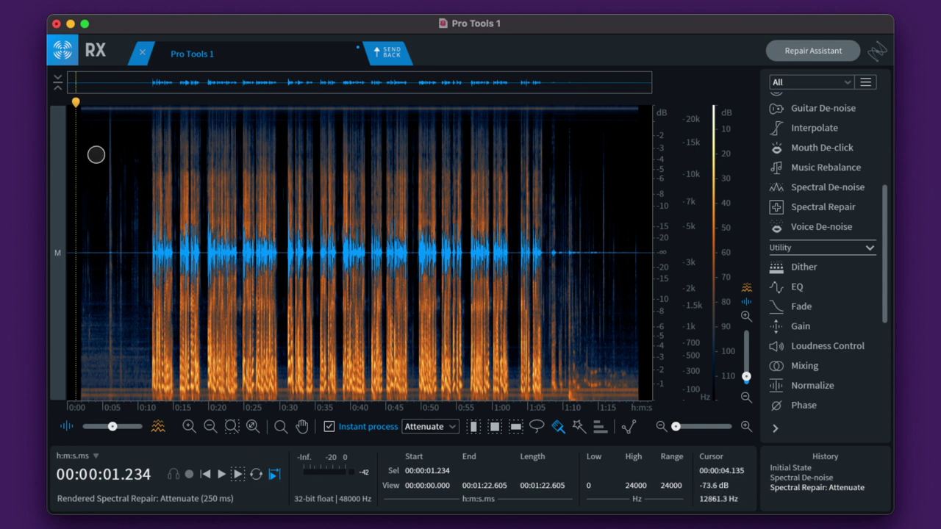
drag(111, 116, 114, 402)
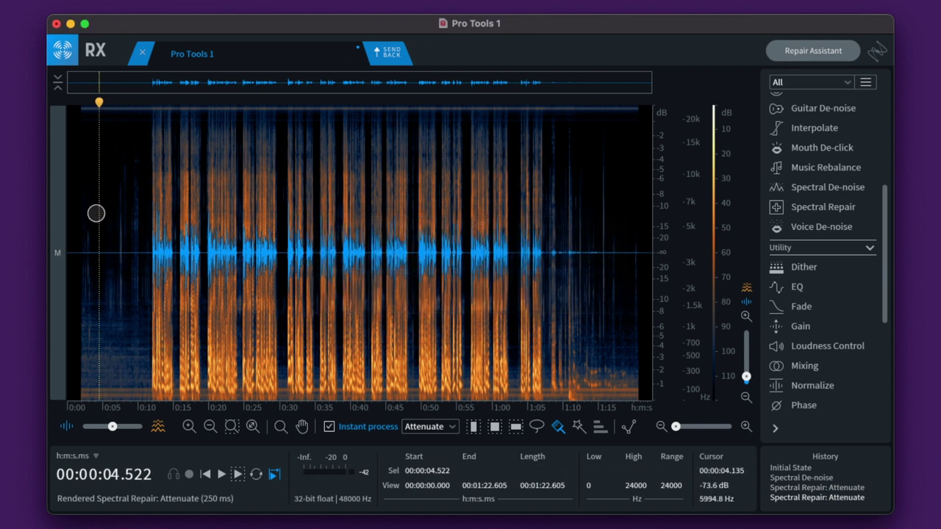
drag(122, 142, 137, 408)
drag(114, 189, 117, 420)
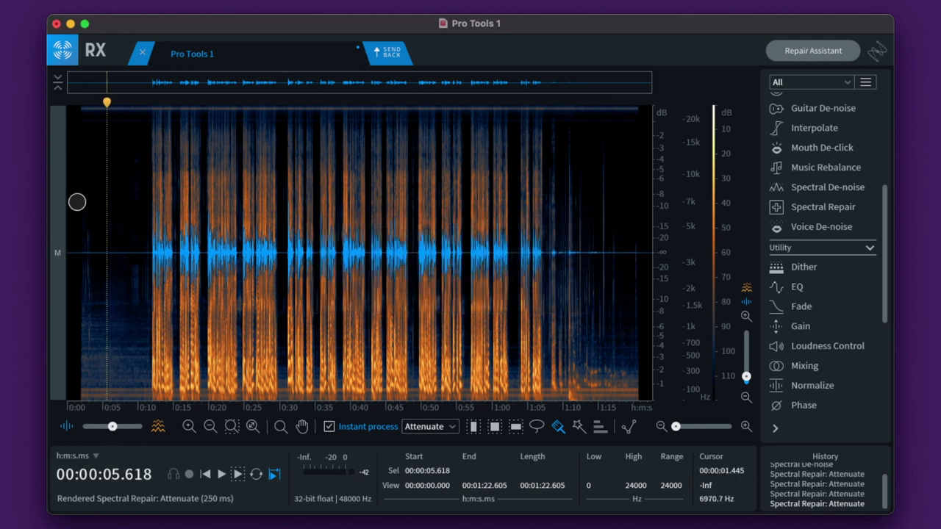
drag(85, 225, 77, 416)
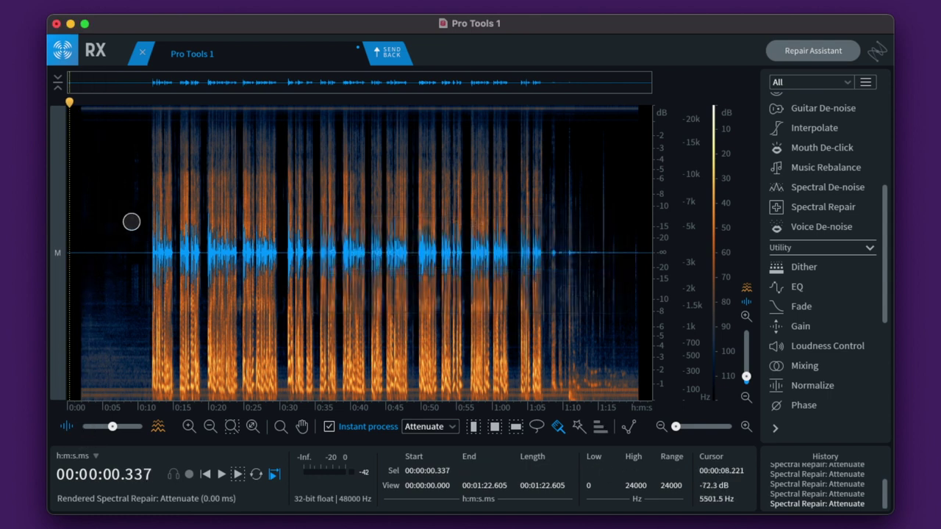
drag(129, 187, 128, 327)
drag(142, 230, 139, 323)
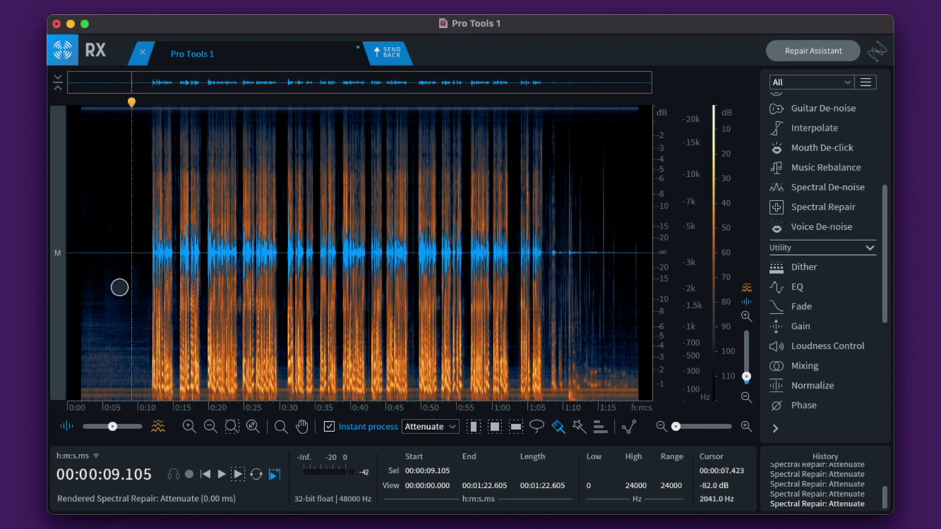
drag(108, 271, 107, 345)
drag(133, 267, 128, 338)
drag(88, 263, 92, 345)
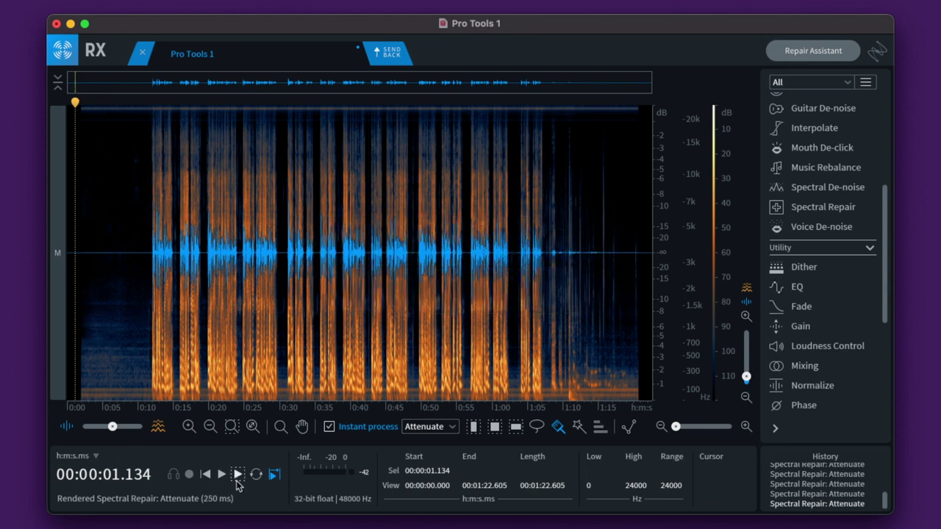
- Turn off Instant process and play back the cleaned lead-in before the speech
click(328, 426)
key(space)
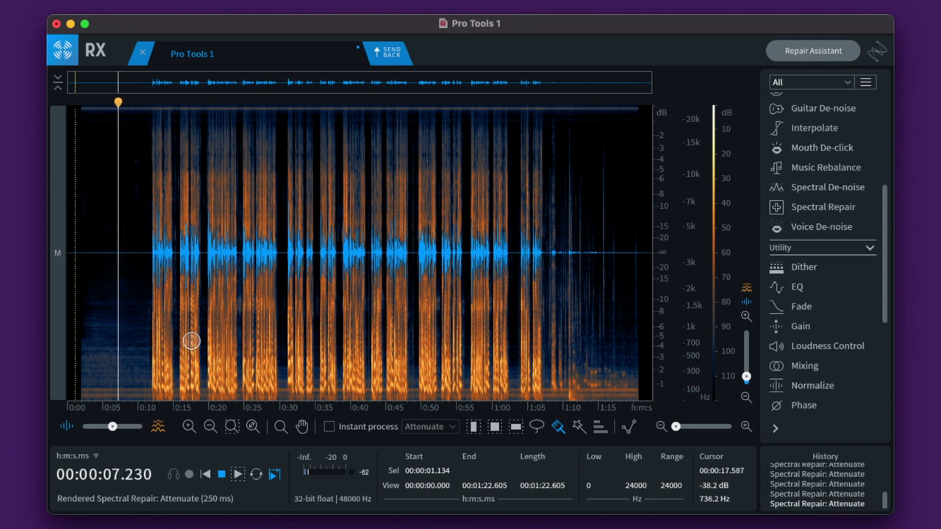
key(space)
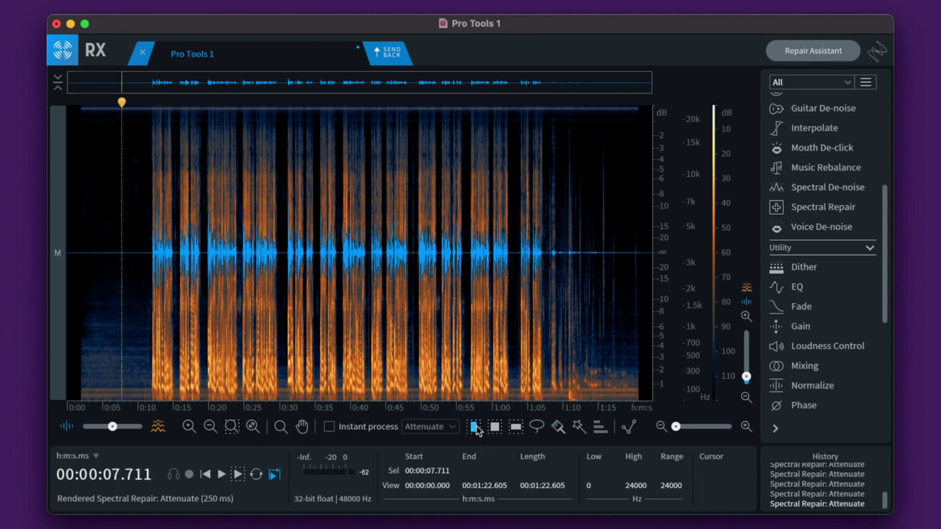
- Activate the time selection tool and play the de-noised speech from the 30-second mark
click(279, 246)
key(space)
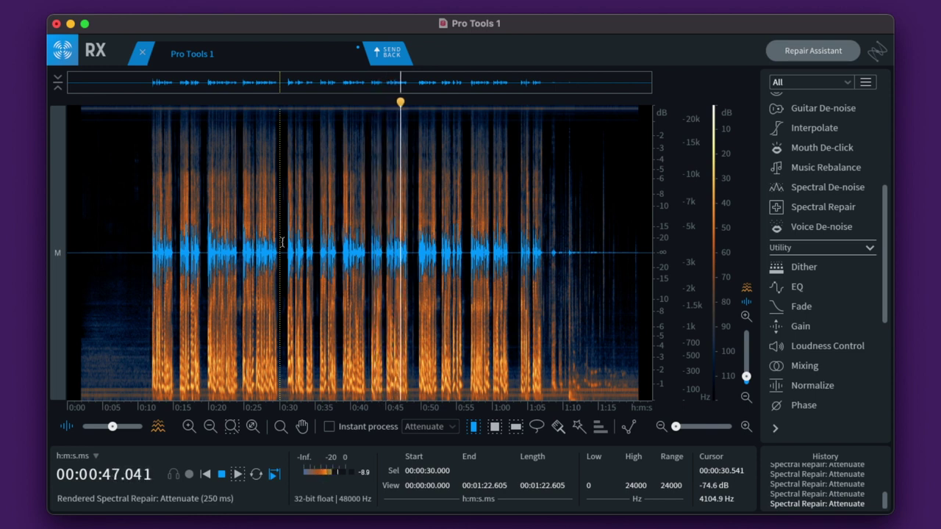
key(space)
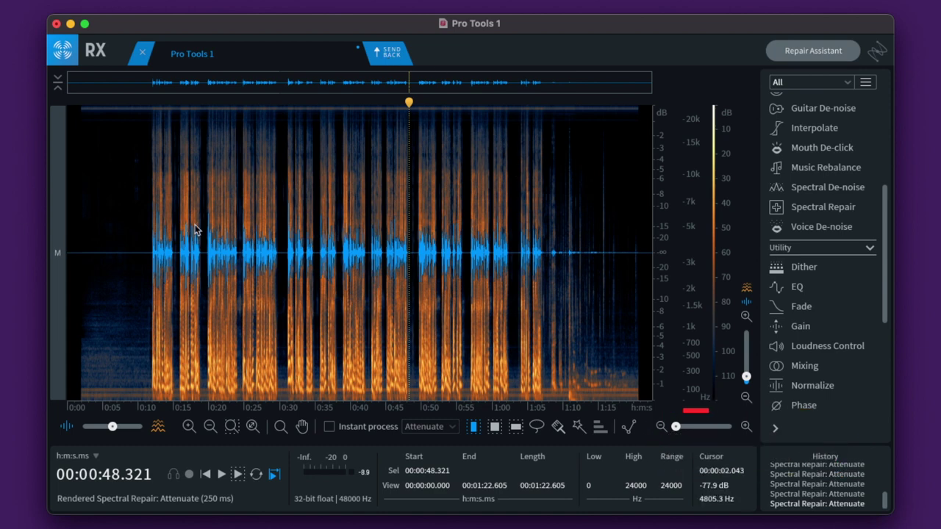
- Send the repaired audio back to Pro Tools and render it onto the VO_03 clip with RX Connect
click(397, 56)
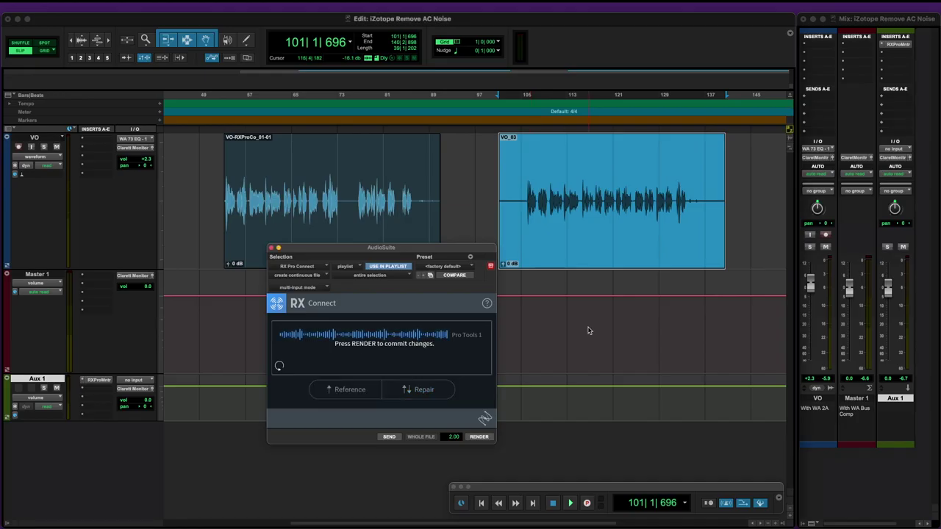
click(479, 438)
- Play the rendered VO clip in Pro Tools from the start of the speech, around bar 106
click(522, 189)
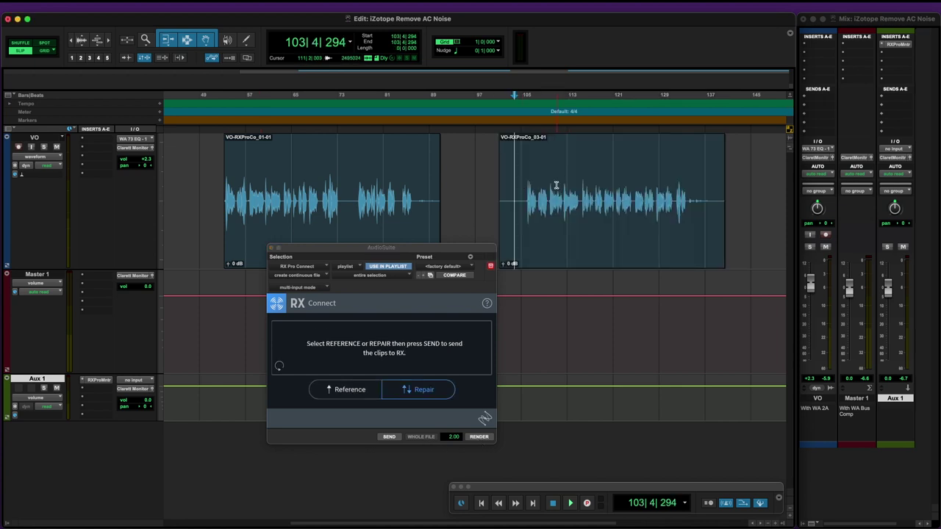
click(526, 192)
key(space)
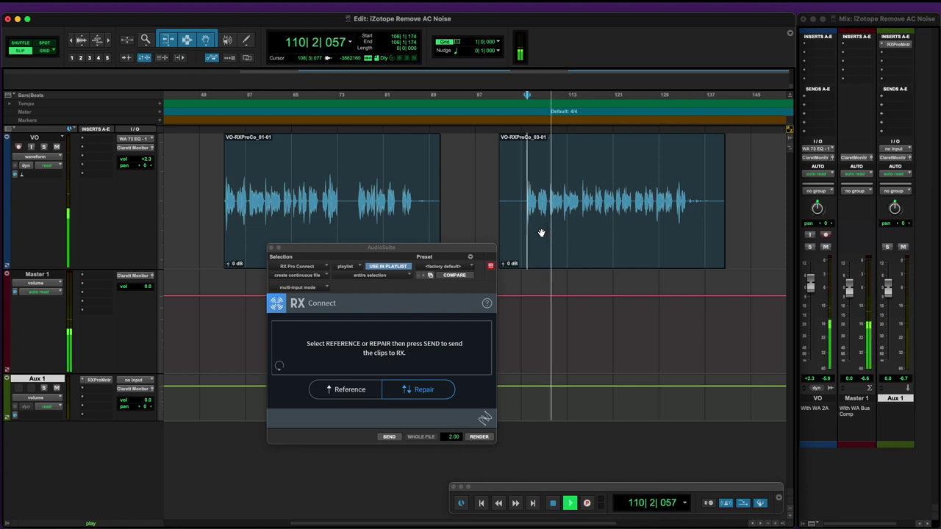
key(space)
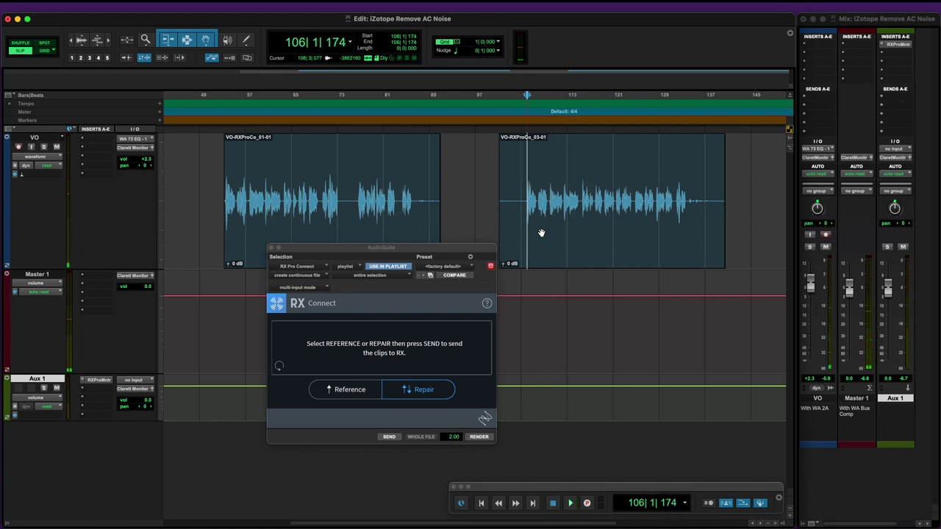
- Undo the RX Connect render and play the original VO_03 clip from around bar 102 for comparison
double_click(528, 189)
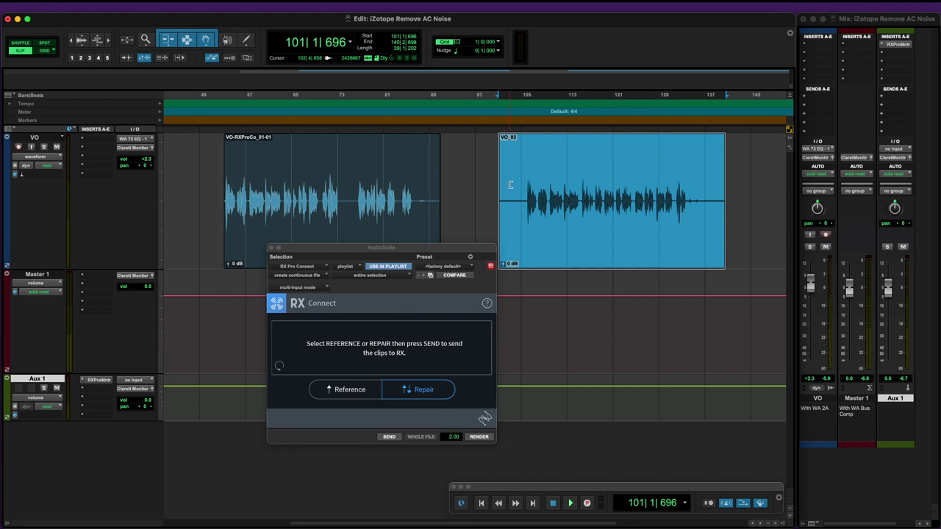
click(508, 185)
key(space)
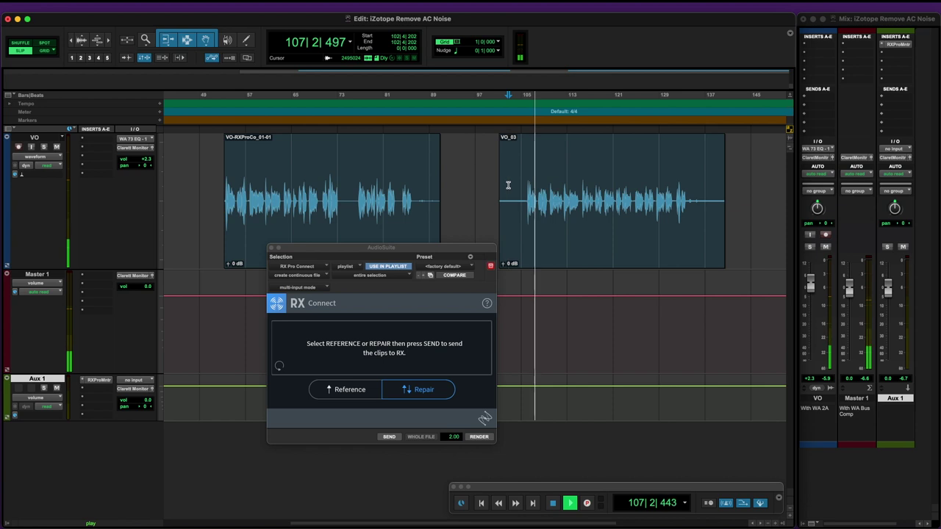
key(space)
- Close the RX Connect AudioSuite window and select the whole VO_03 clip
drag(342, 251, 444, 211)
click(372, 206)
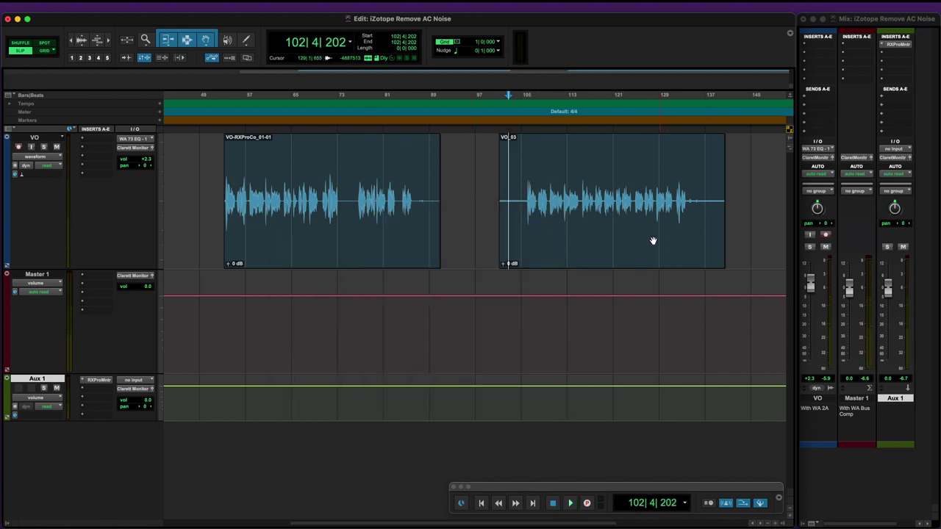
click(619, 236)
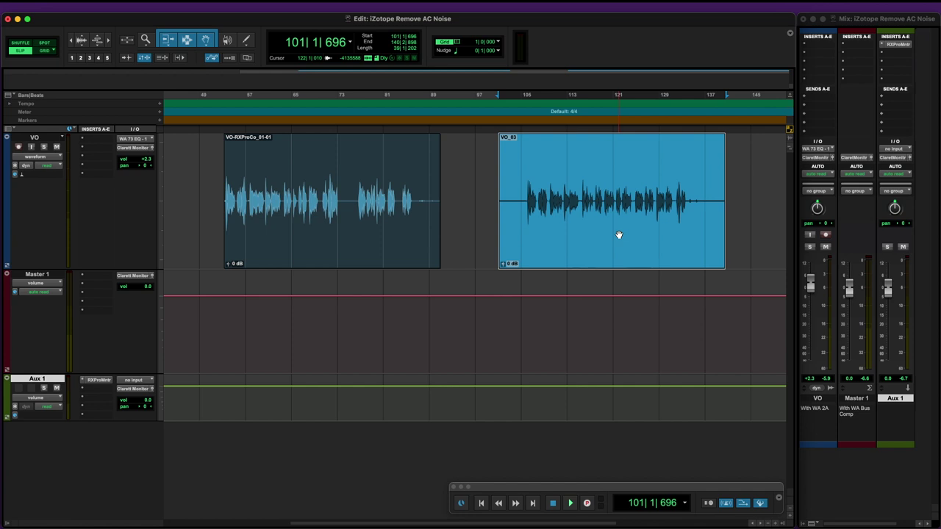